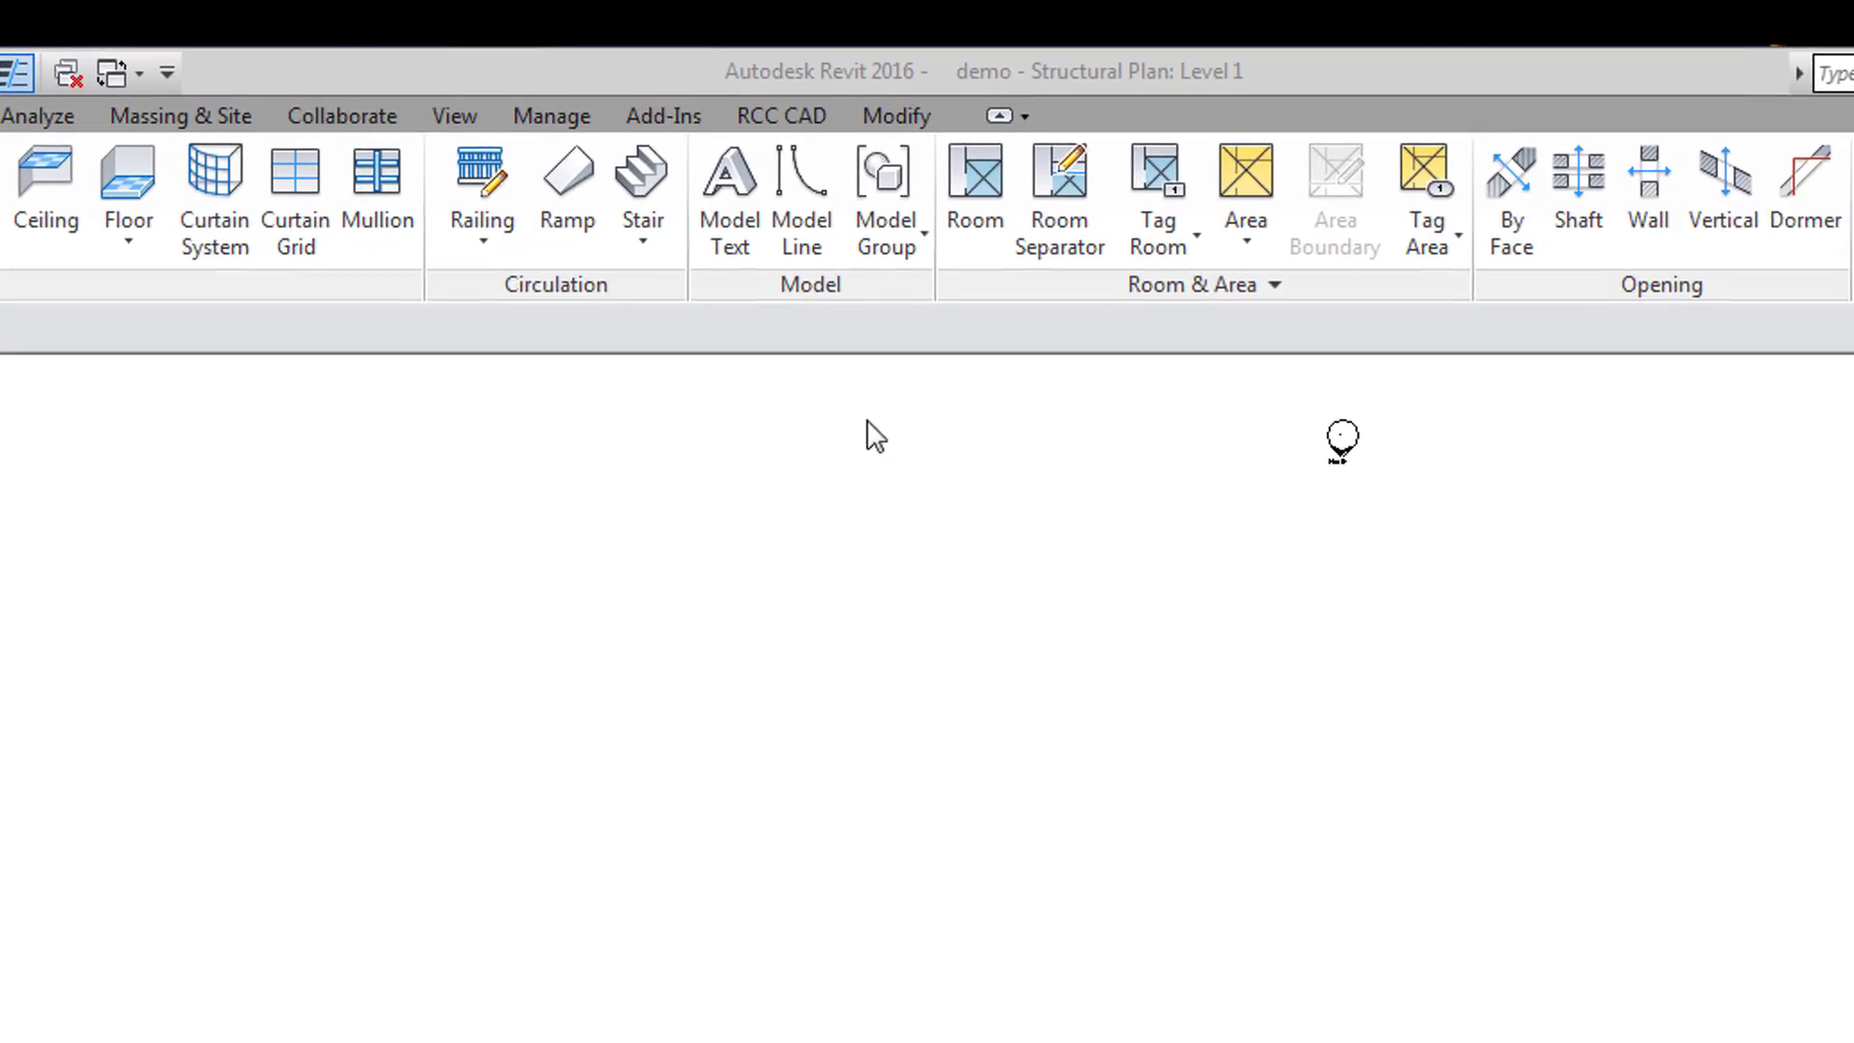
Create a grid of 2 east-west lines at 4500 spacing and 2 north-south lines at 5000 spacing
{"action": "left_click", "coordinate": [765, 117]}
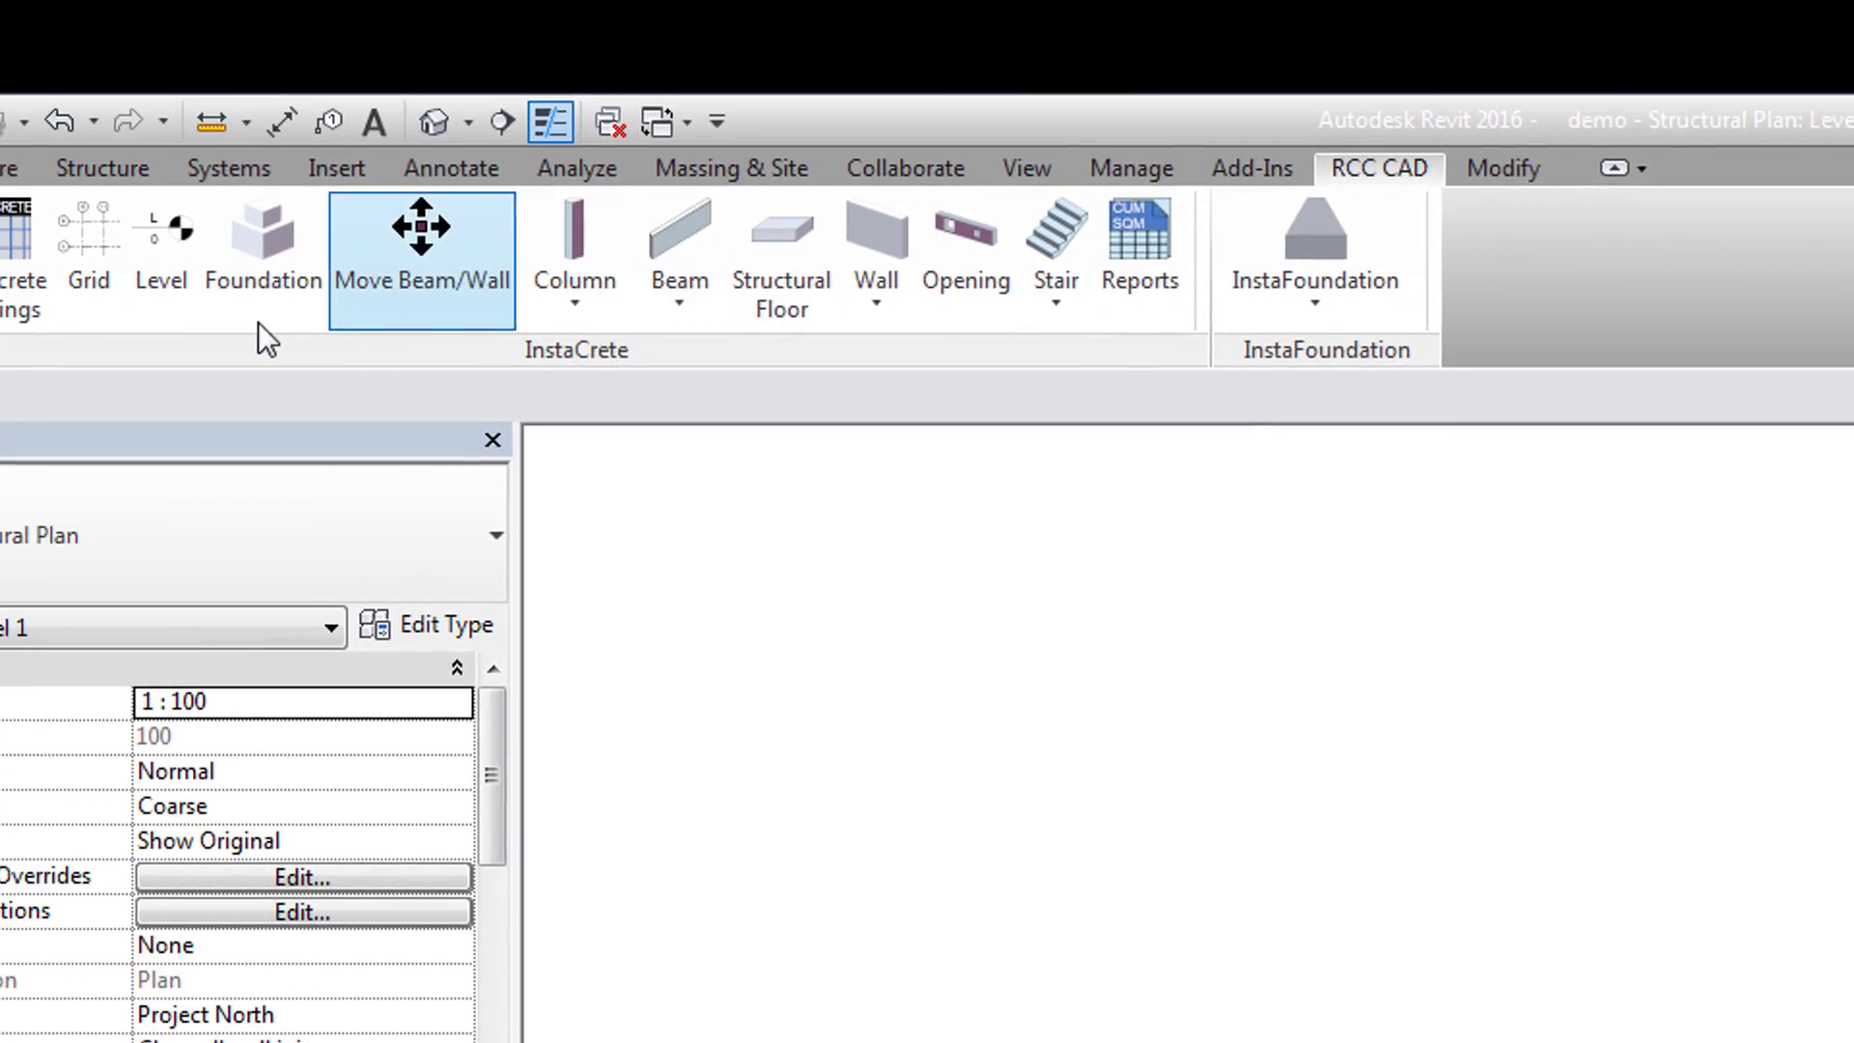
{"action": "left_click", "coordinate": [321, 276]}
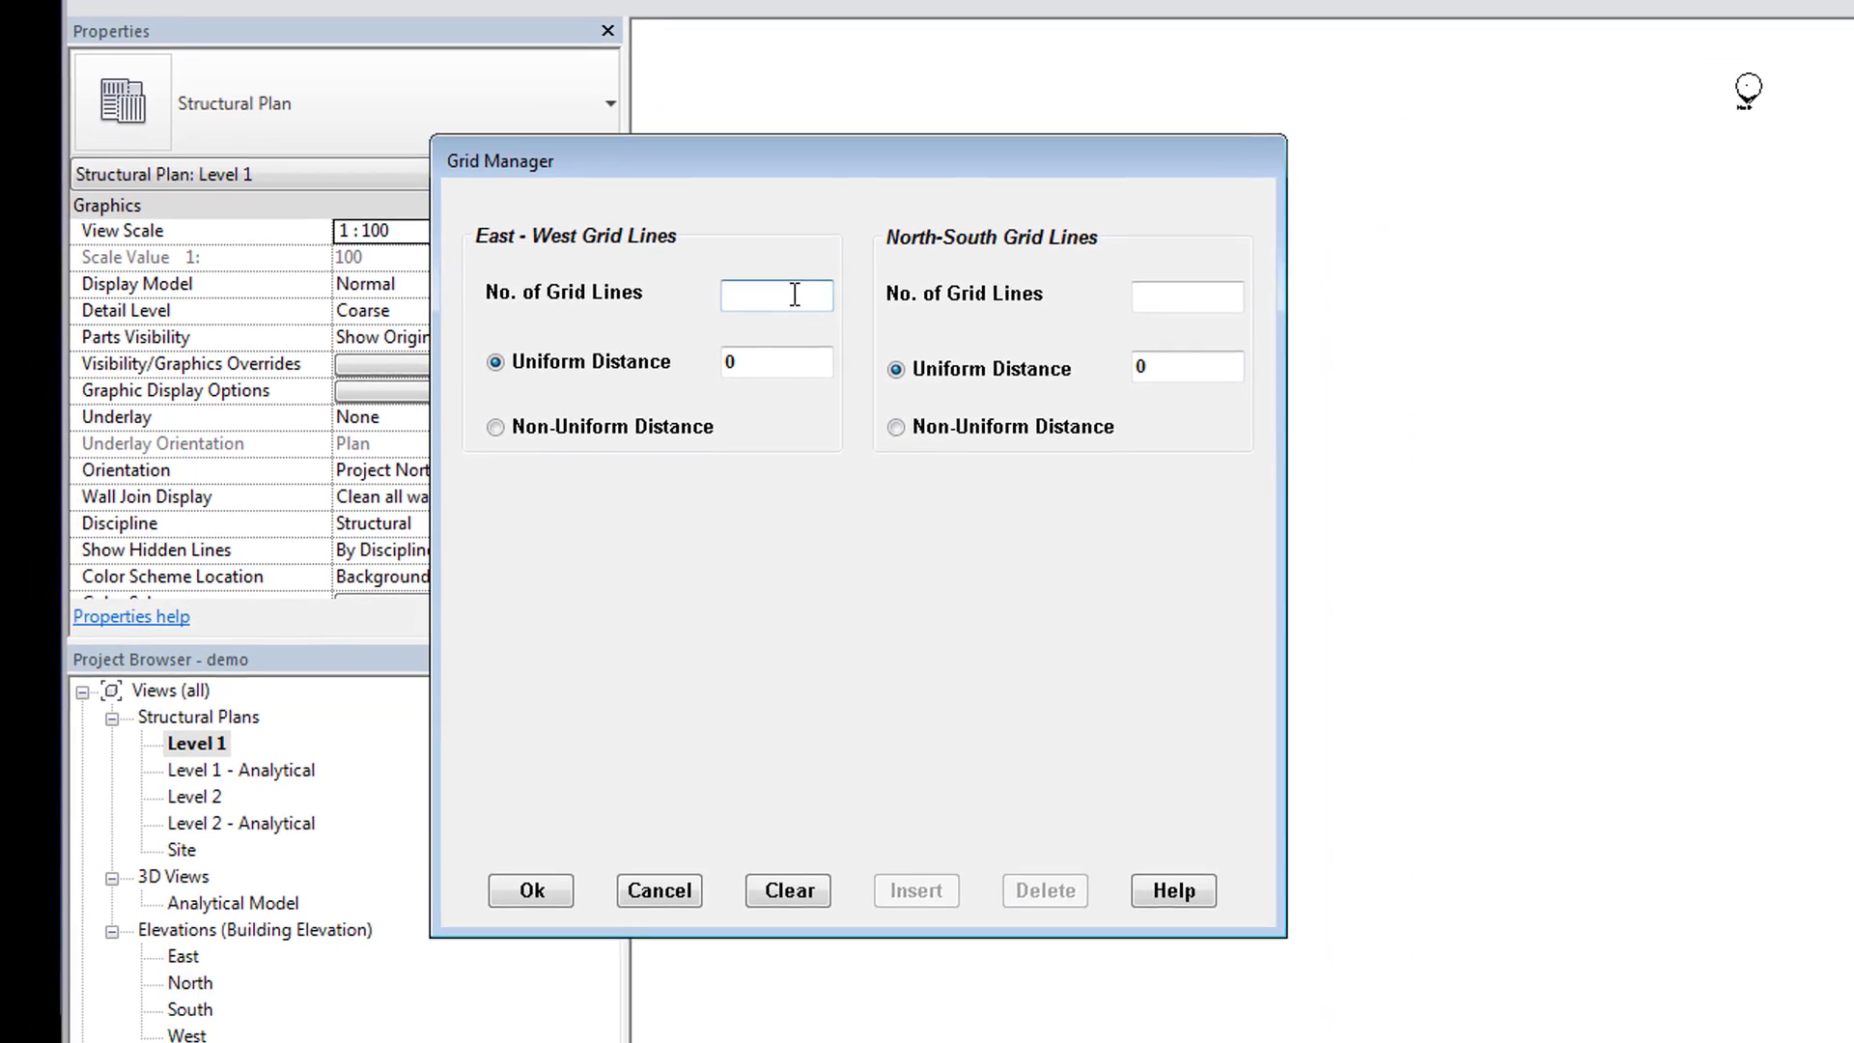
{"action": "type", "text": "2"}
{"action": "key", "text": "Tab"}
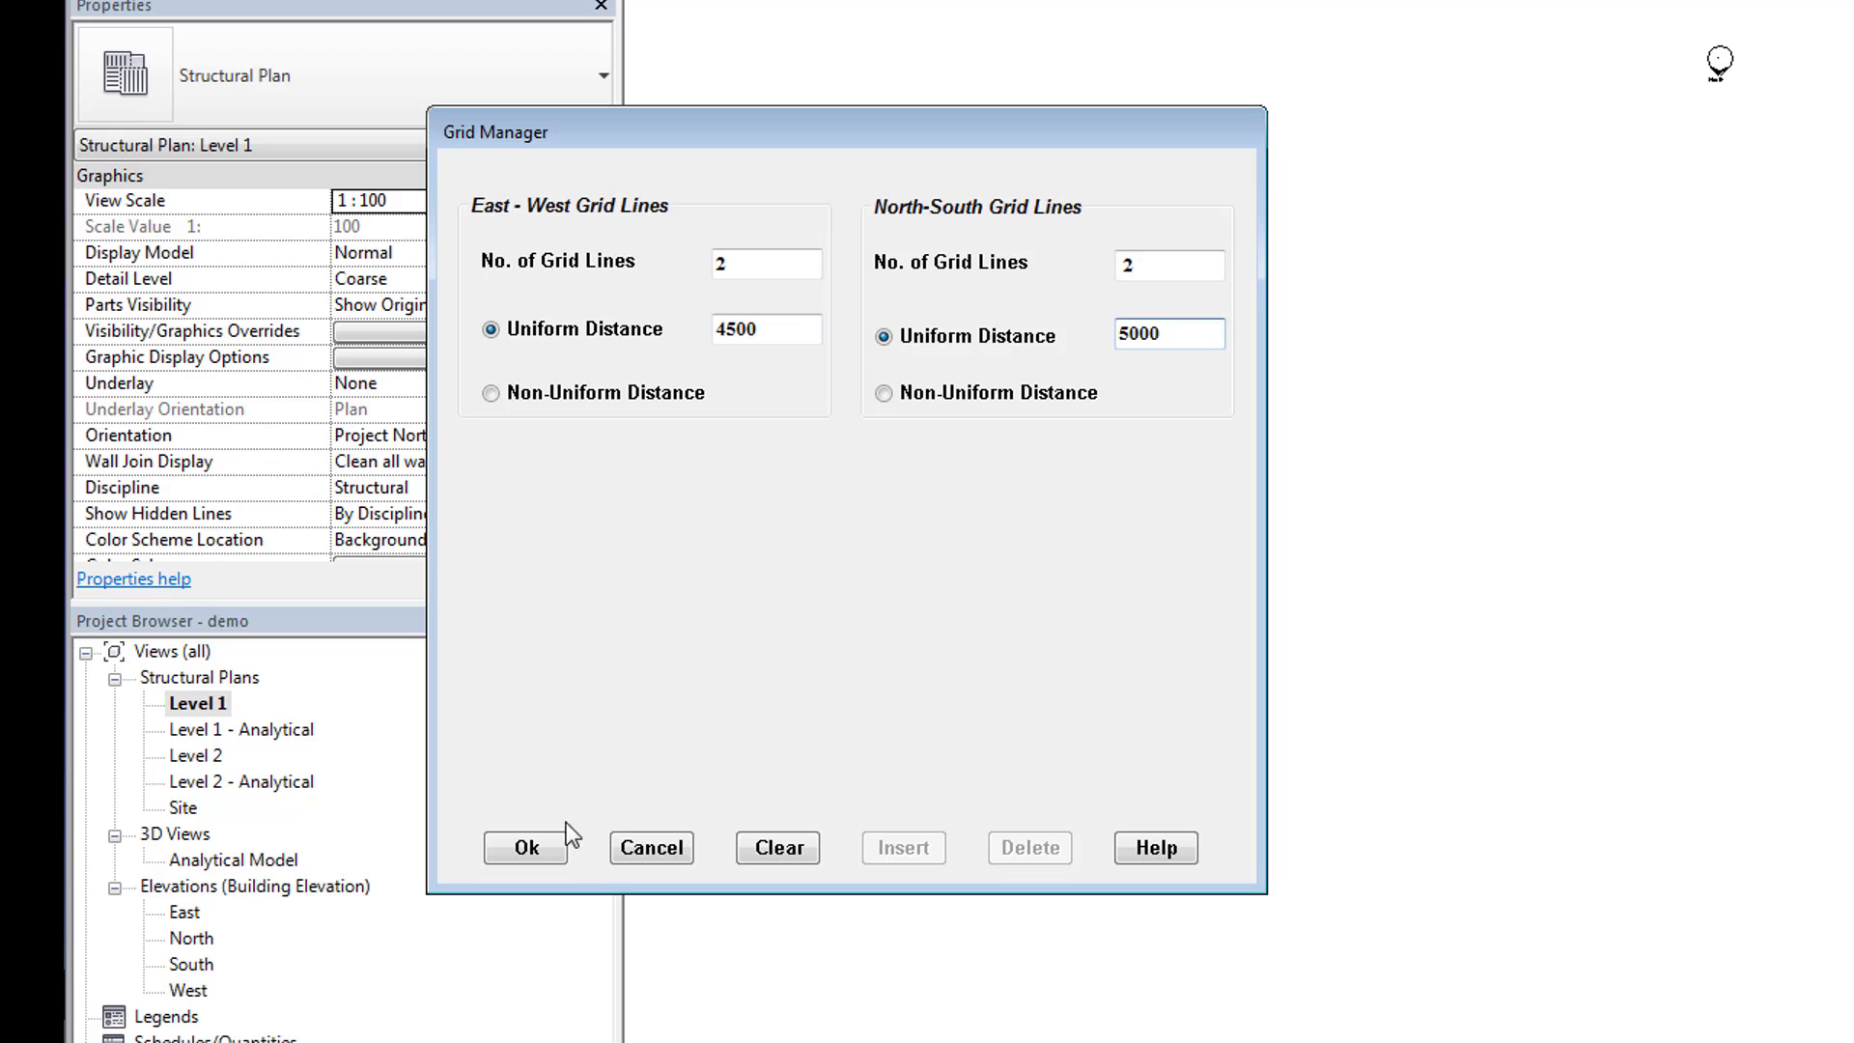
{"action": "left_click", "coordinate": [552, 846]}
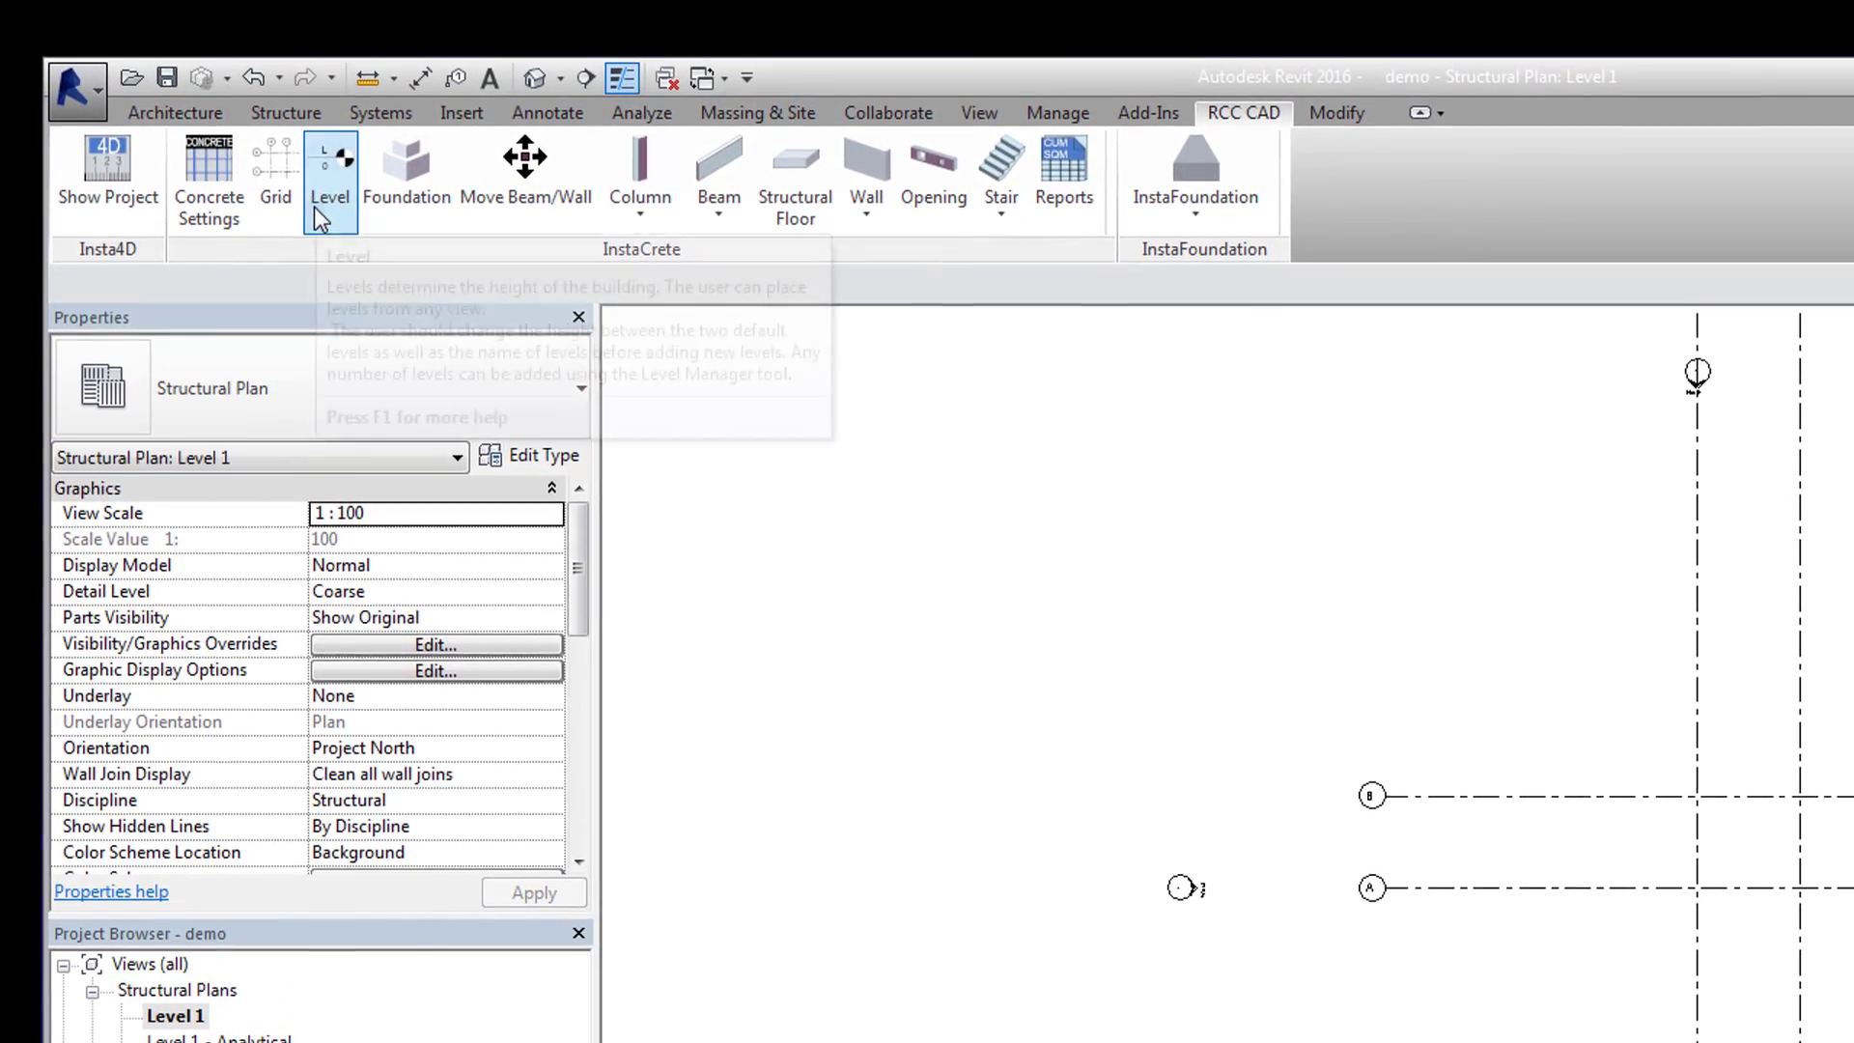
Add 6 new levels at a uniform distance above Level 1
{"action": "left_click", "coordinate": [316, 211]}
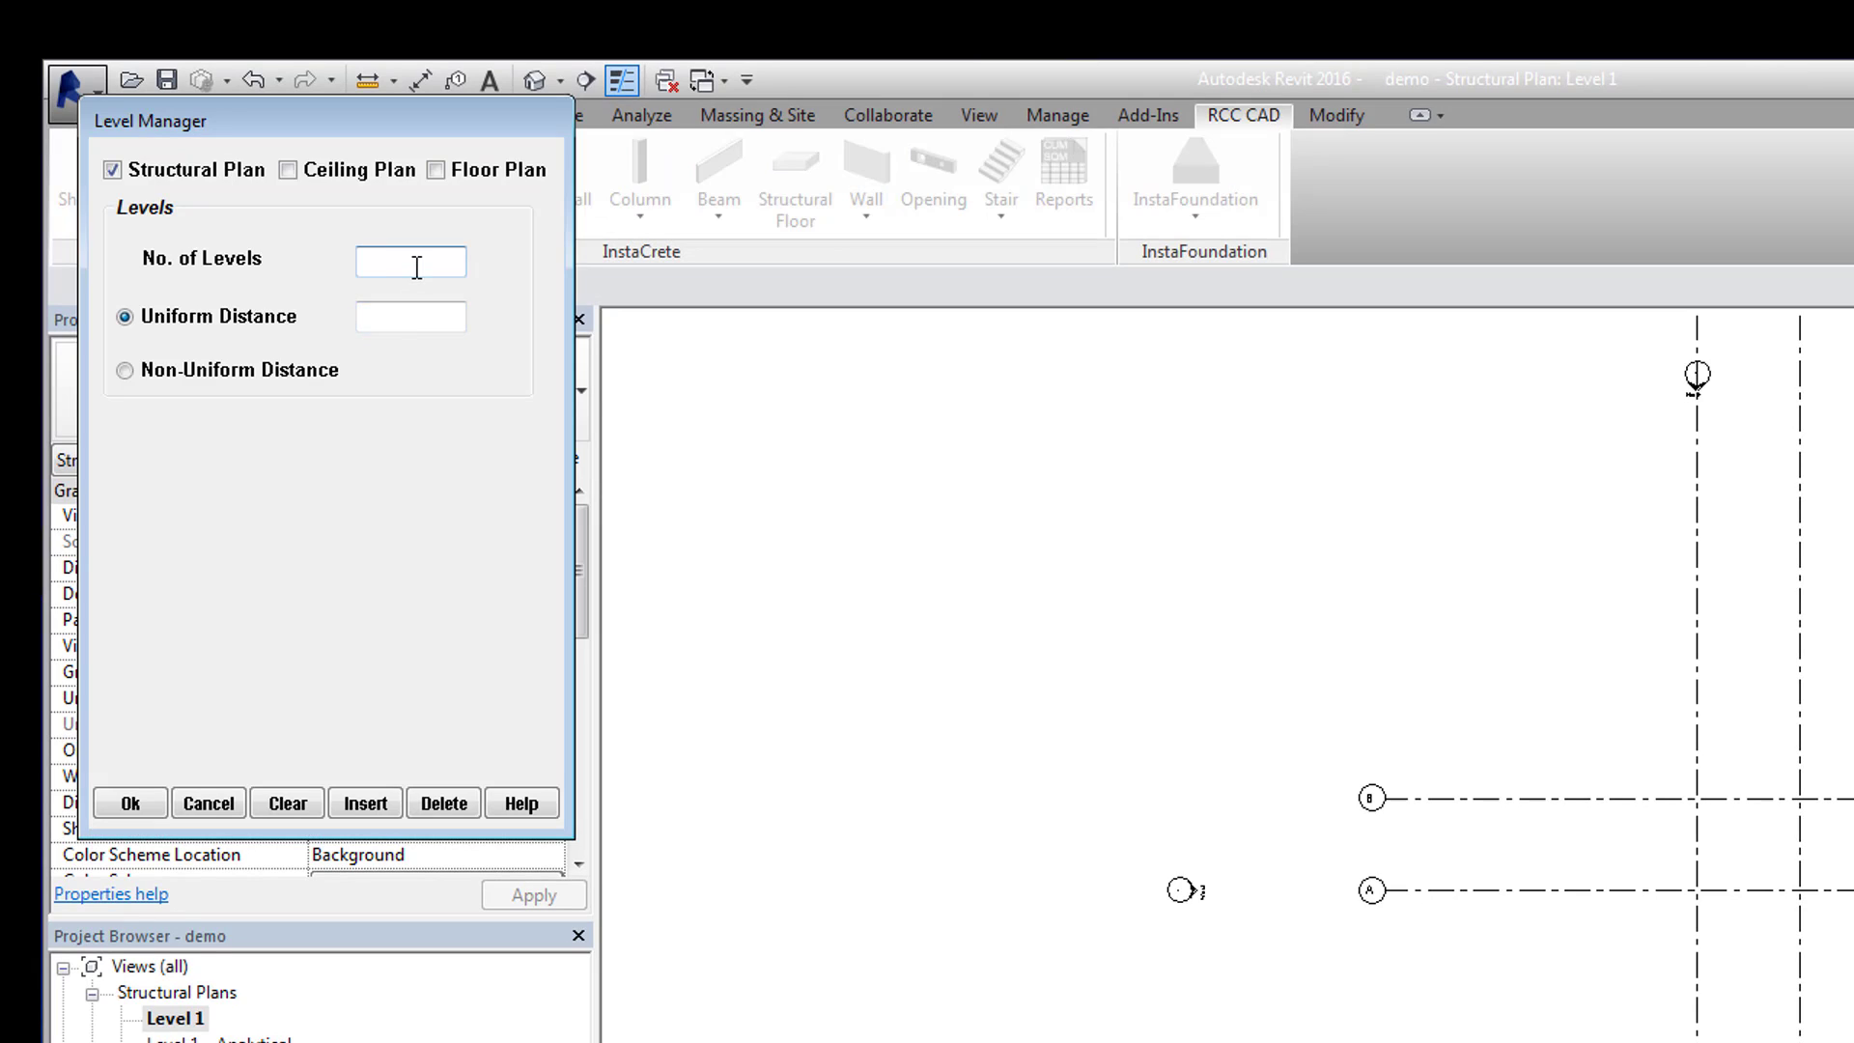
{"action": "left_click", "coordinate": [403, 319]}
{"action": "left_click", "coordinate": [153, 799]}
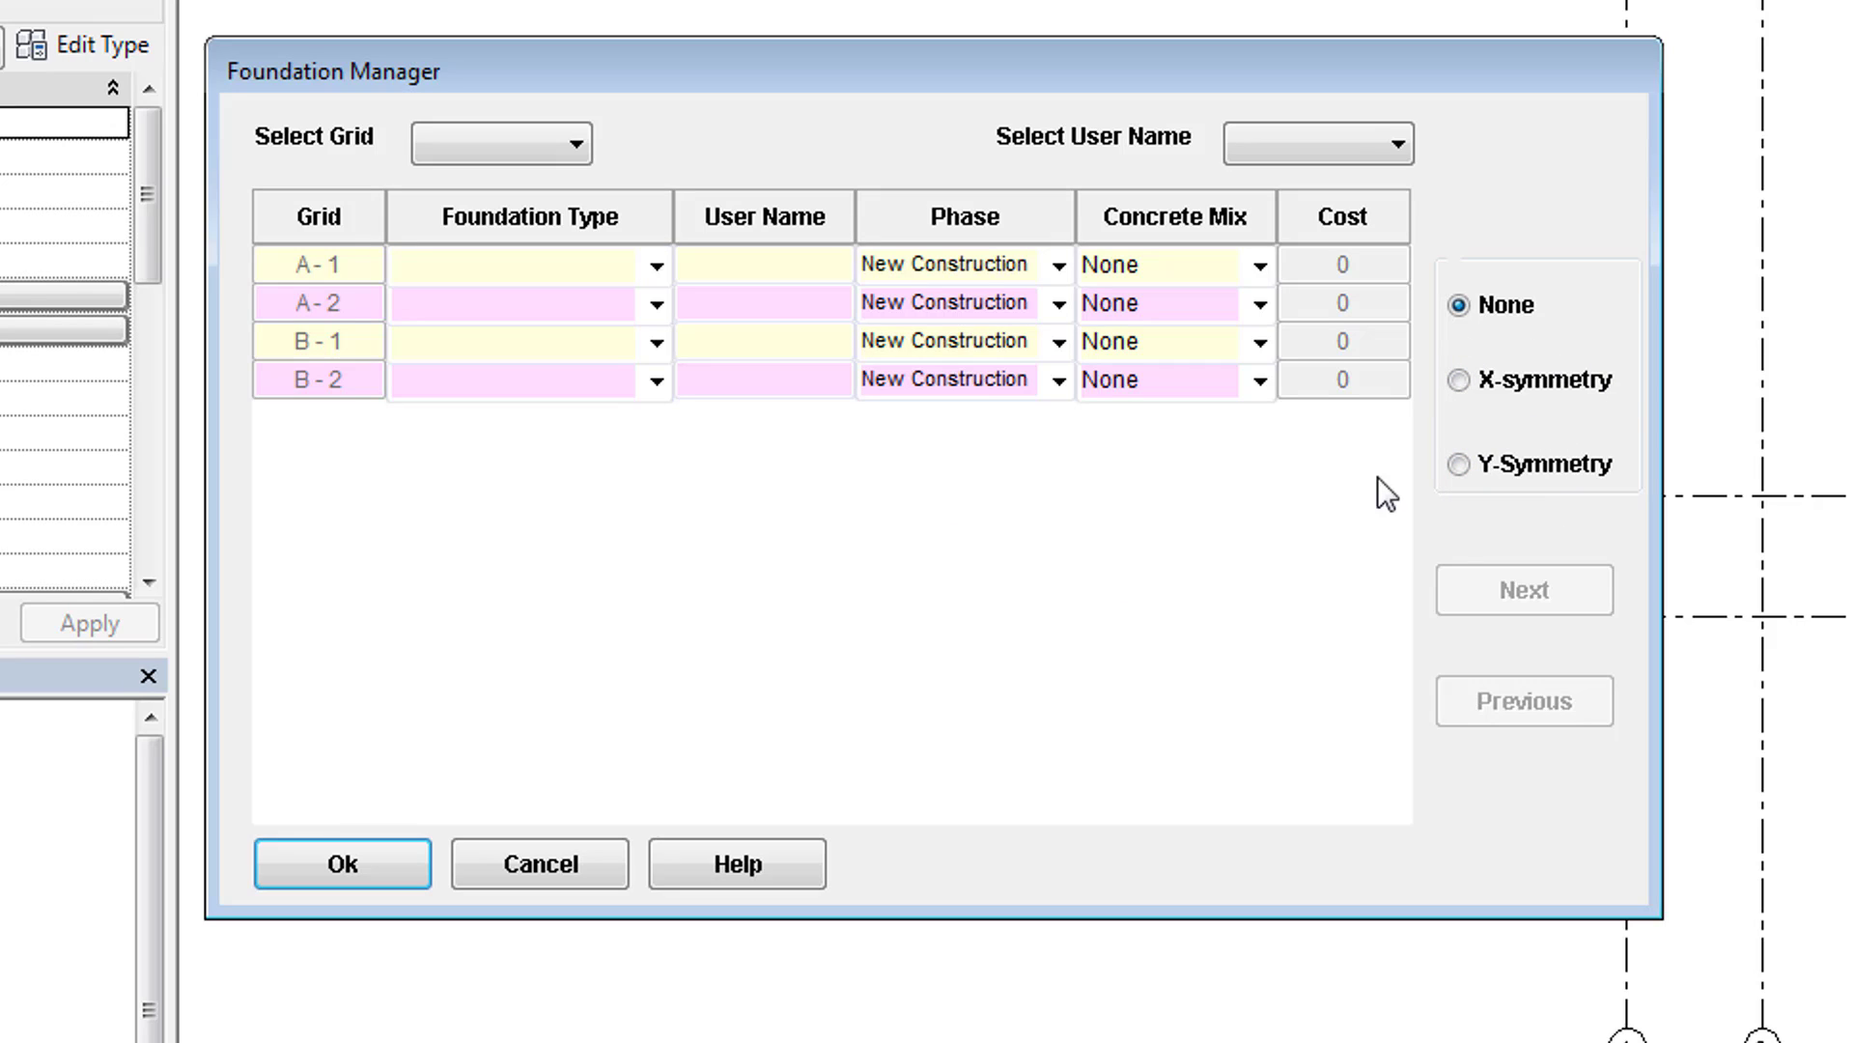
Place 1800 x 1200 x 450mm footings on A-1 and B-1, 2400 x 1800 x 450mm on A-2 and B-2
{"action": "left_click", "coordinate": [656, 265]}
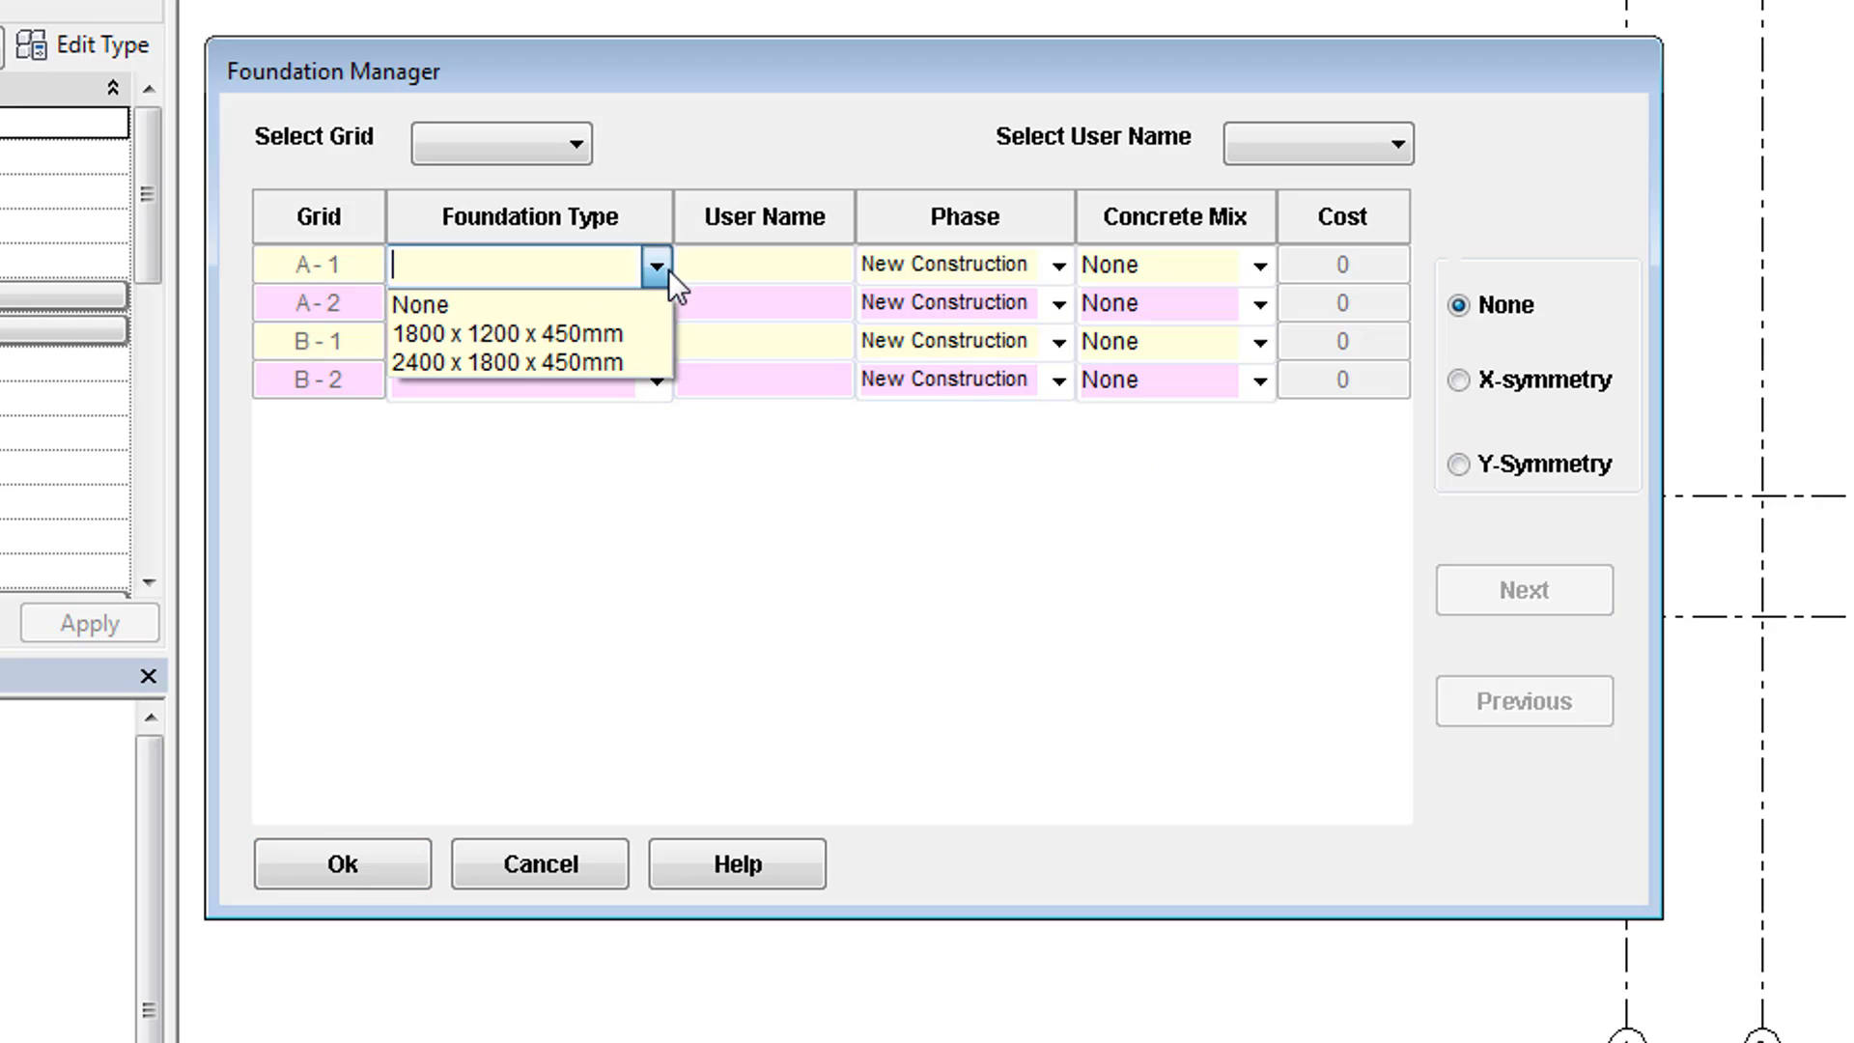
{"action": "left_click", "coordinate": [633, 330]}
{"action": "left_click", "coordinate": [656, 305]}
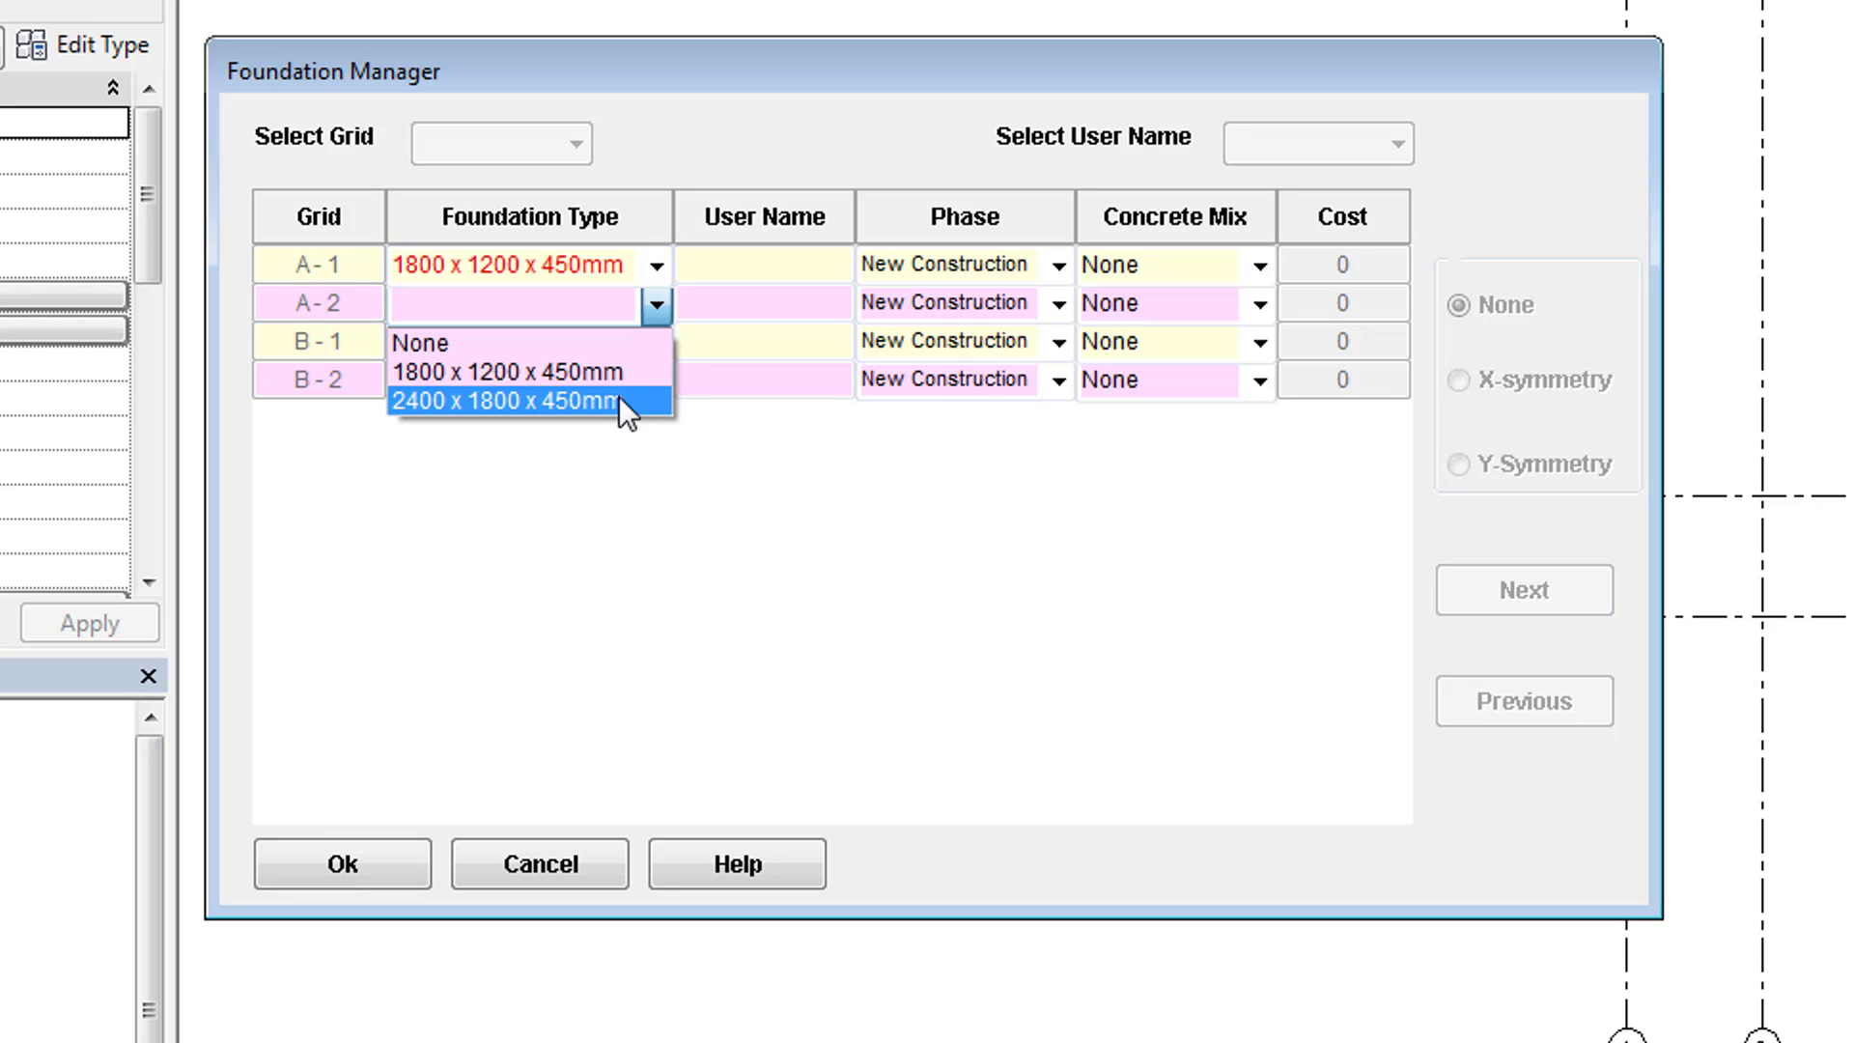
{"action": "left_click", "coordinate": [627, 403]}
{"action": "left_click", "coordinate": [657, 343]}
{"action": "left_click", "coordinate": [621, 407]}
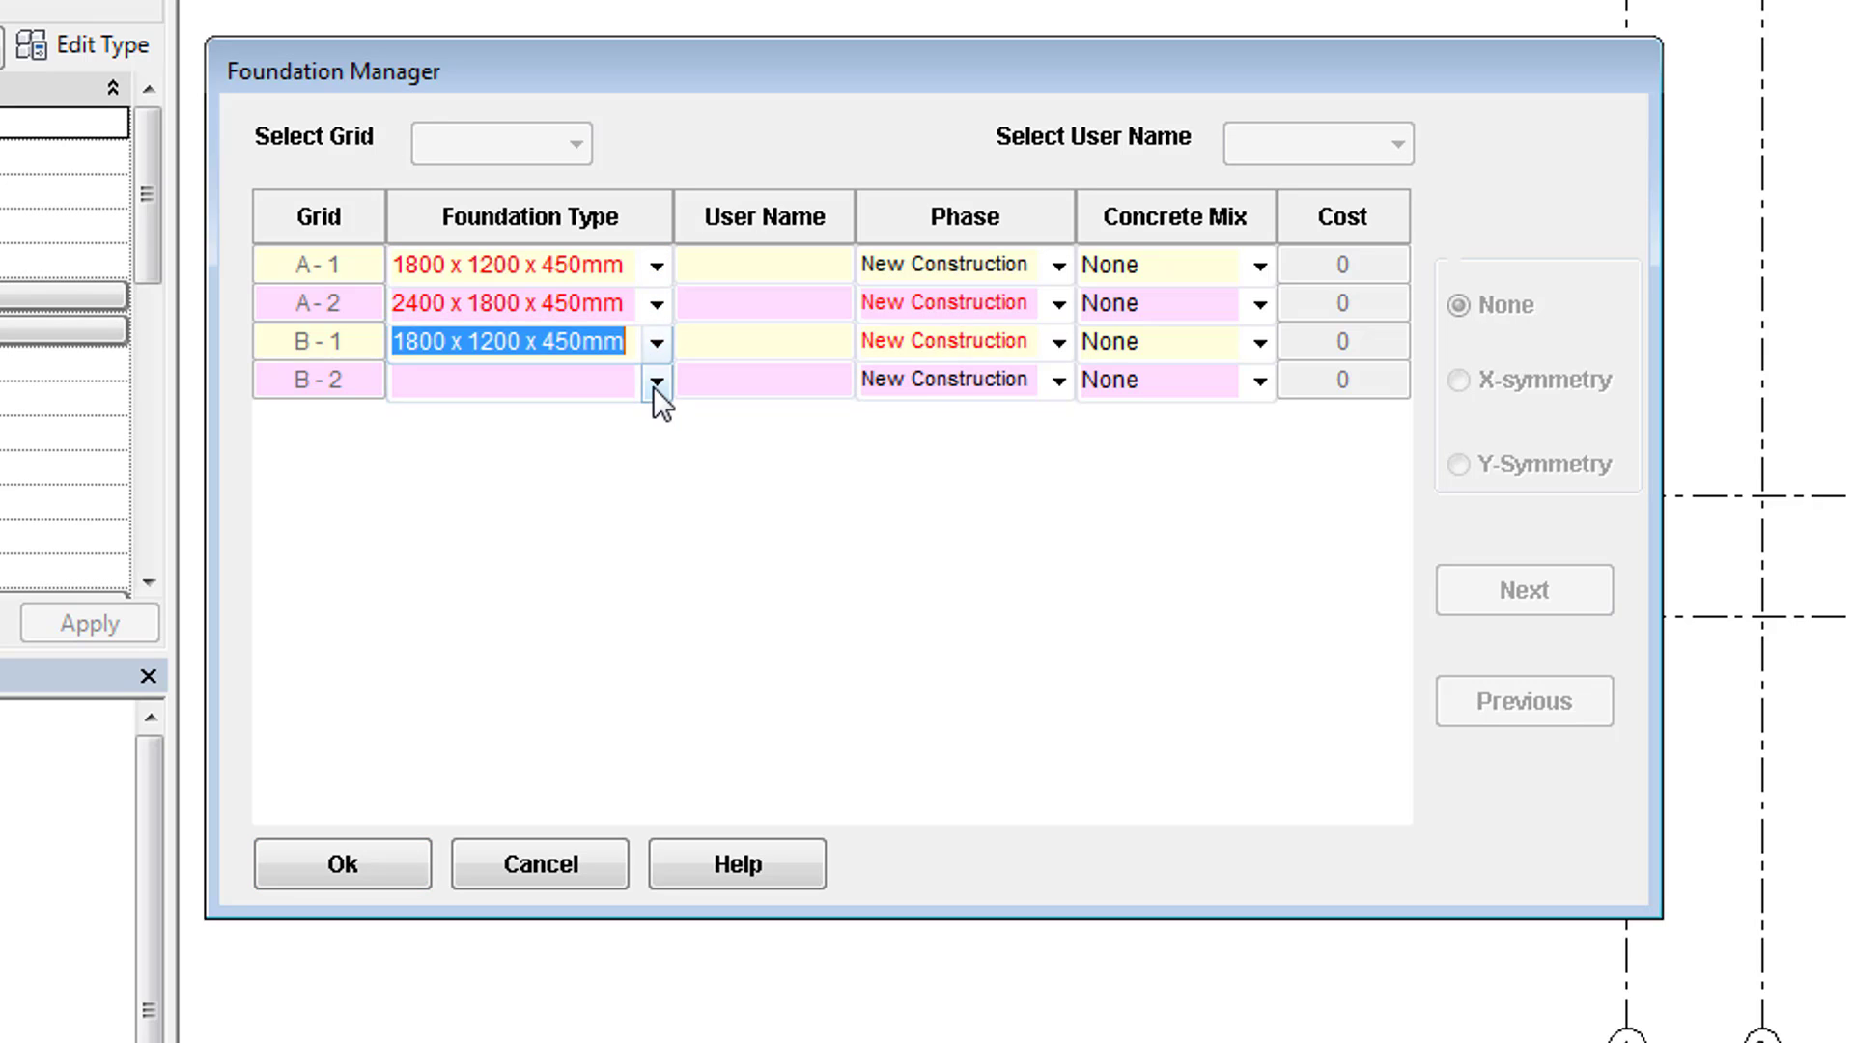
{"action": "left_click", "coordinate": [656, 384]}
{"action": "left_click", "coordinate": [588, 476]}
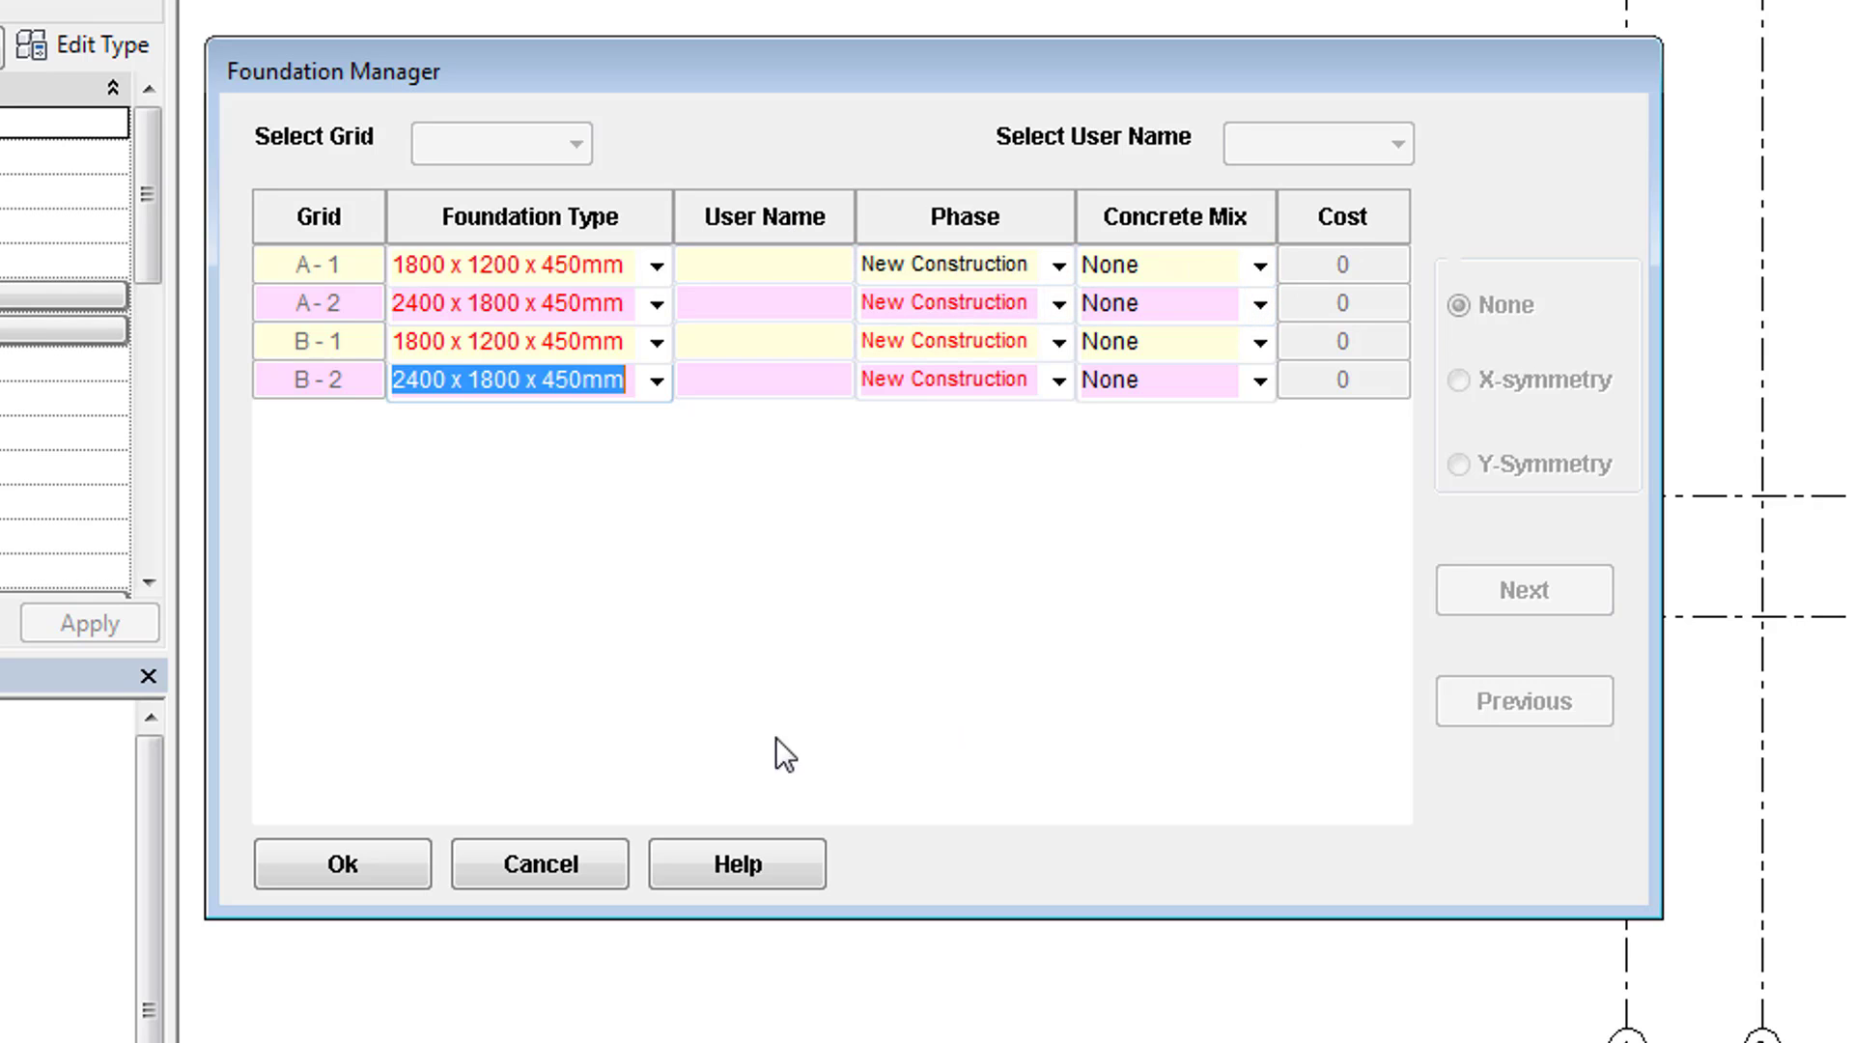
{"action": "left_click", "coordinate": [374, 859]}
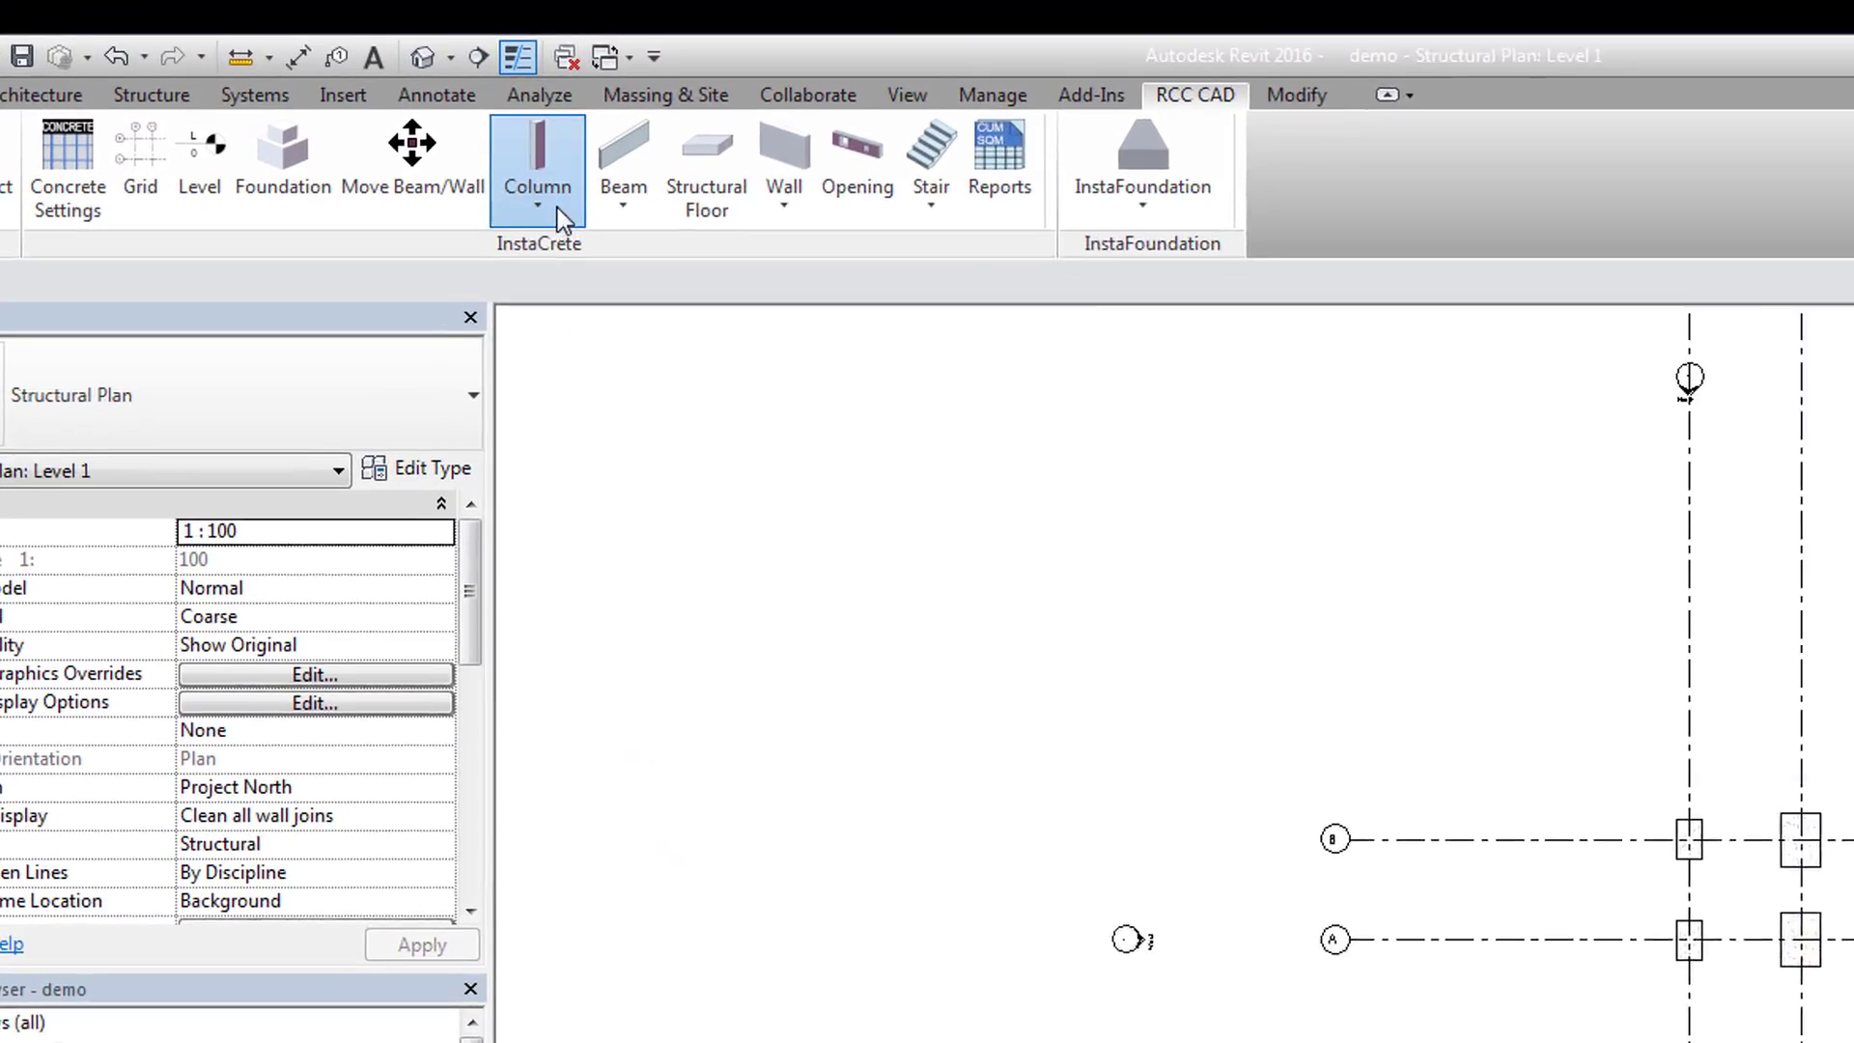
Start single-level column placement with the base level set to Level 1
{"action": "left_click", "coordinate": [447, 138]}
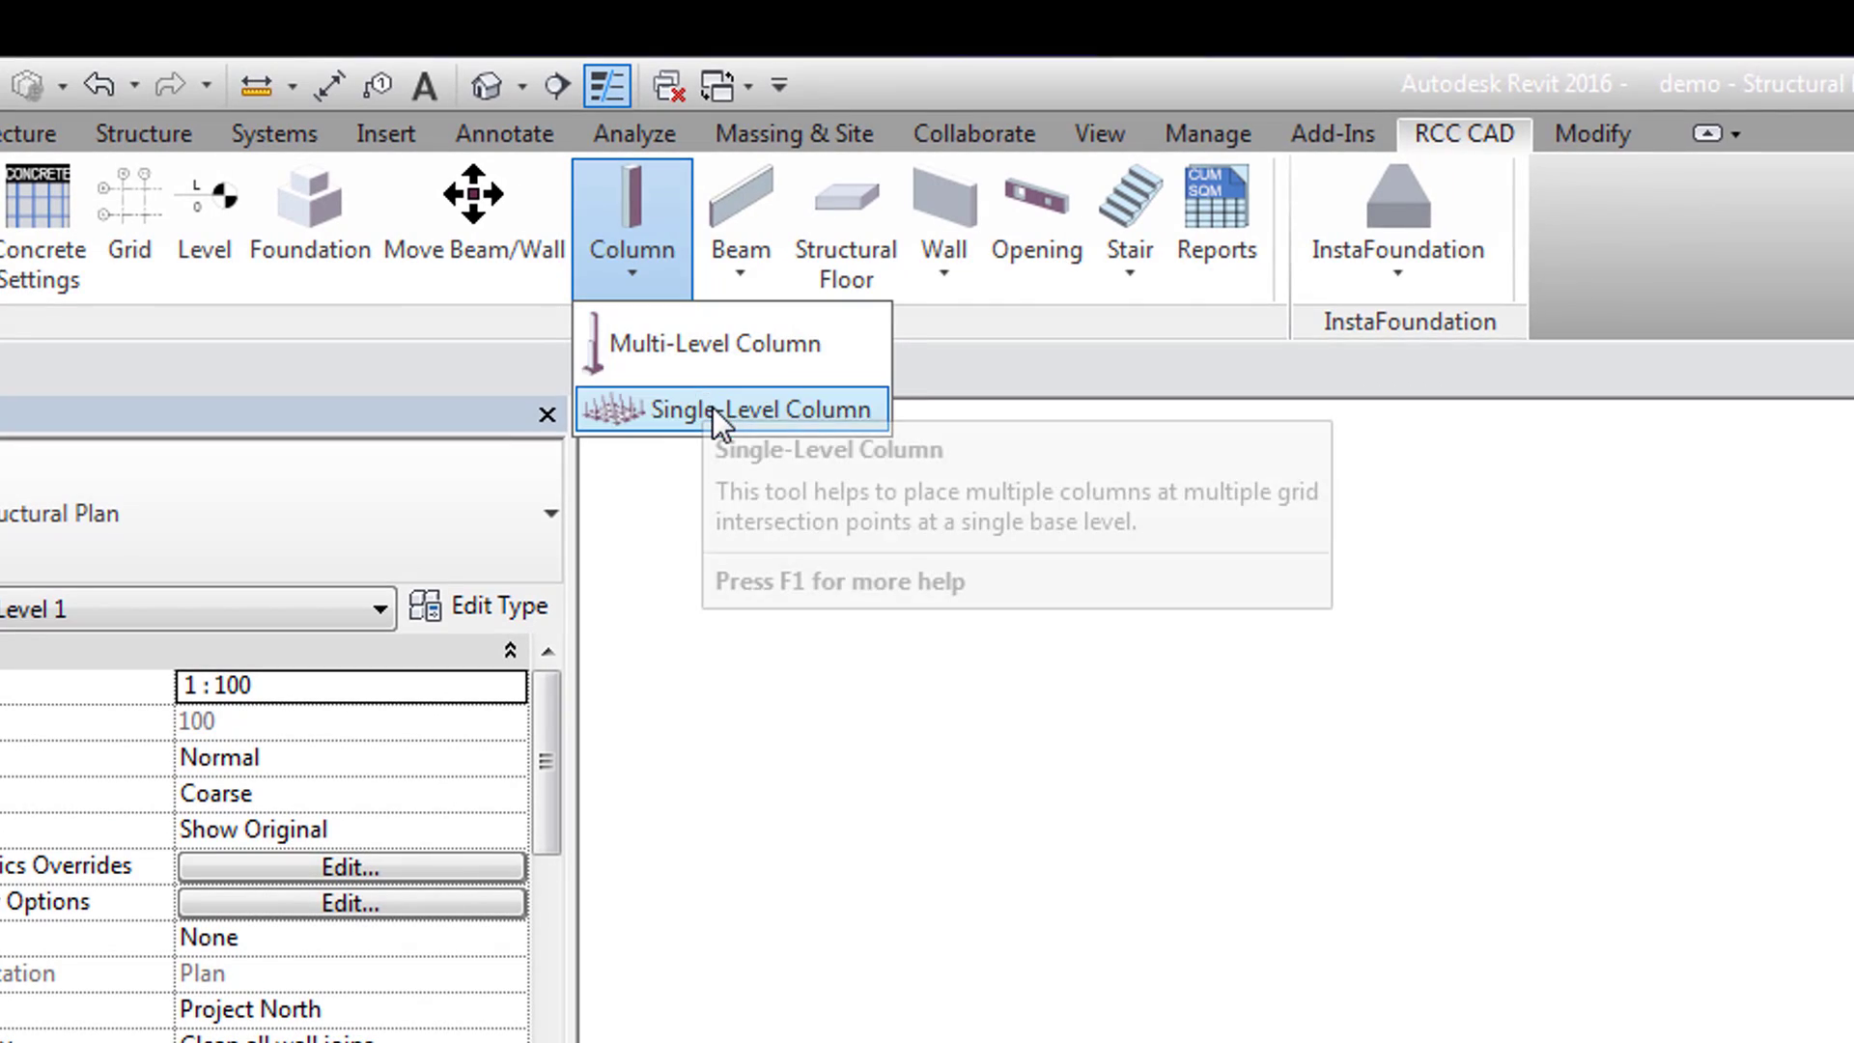
{"action": "left_click", "coordinate": [712, 410]}
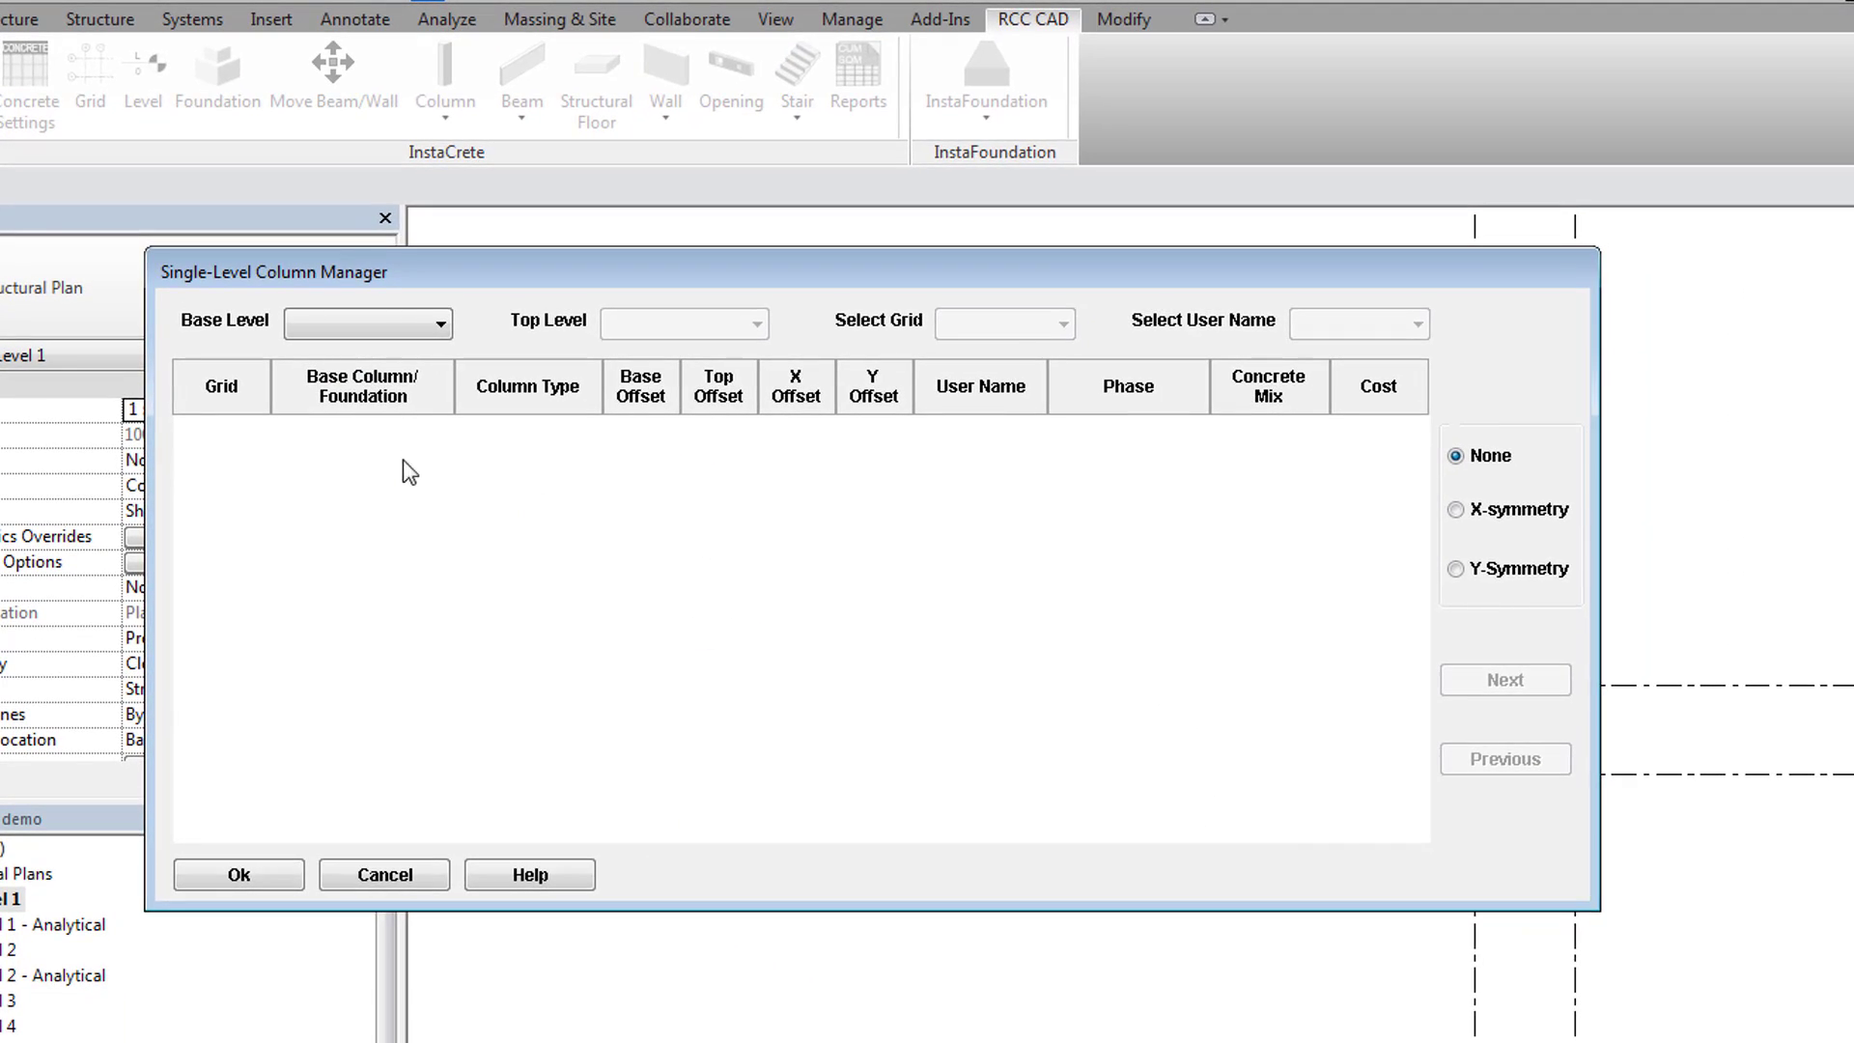
{"action": "left_click", "coordinate": [439, 326]}
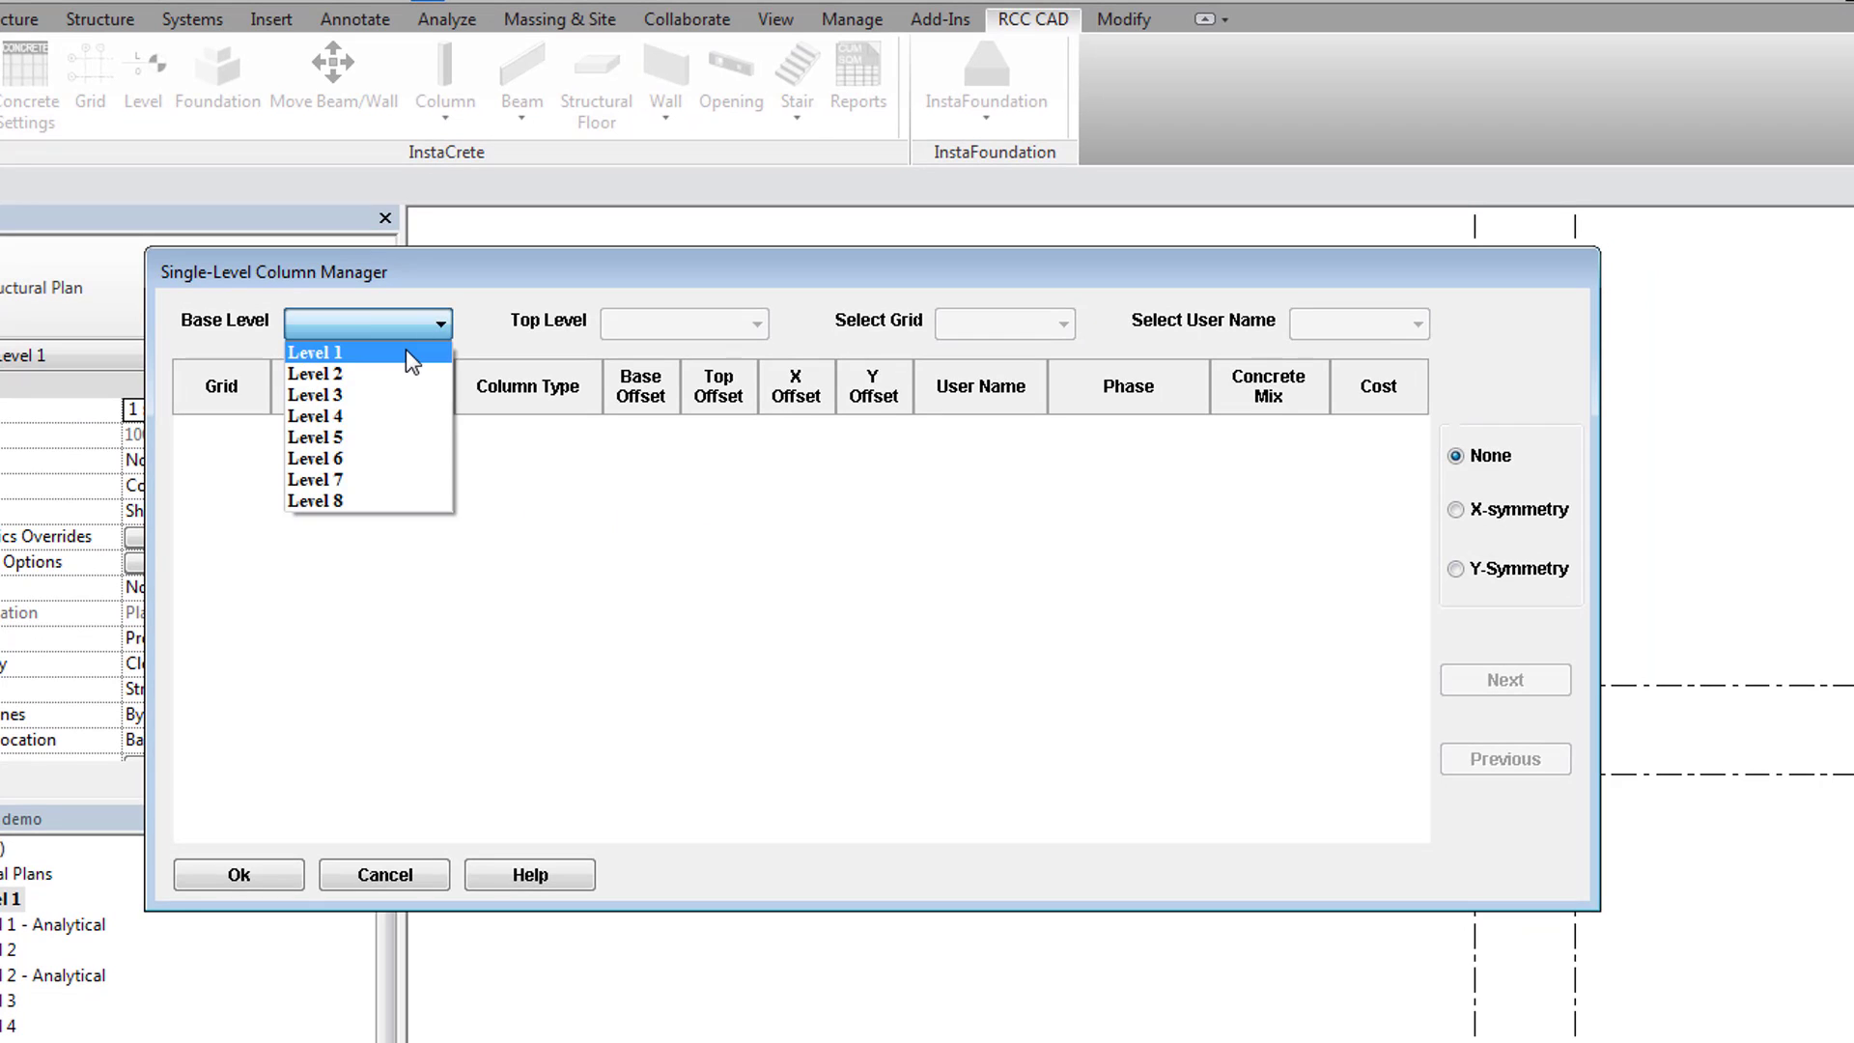
{"action": "left_click", "coordinate": [405, 350]}
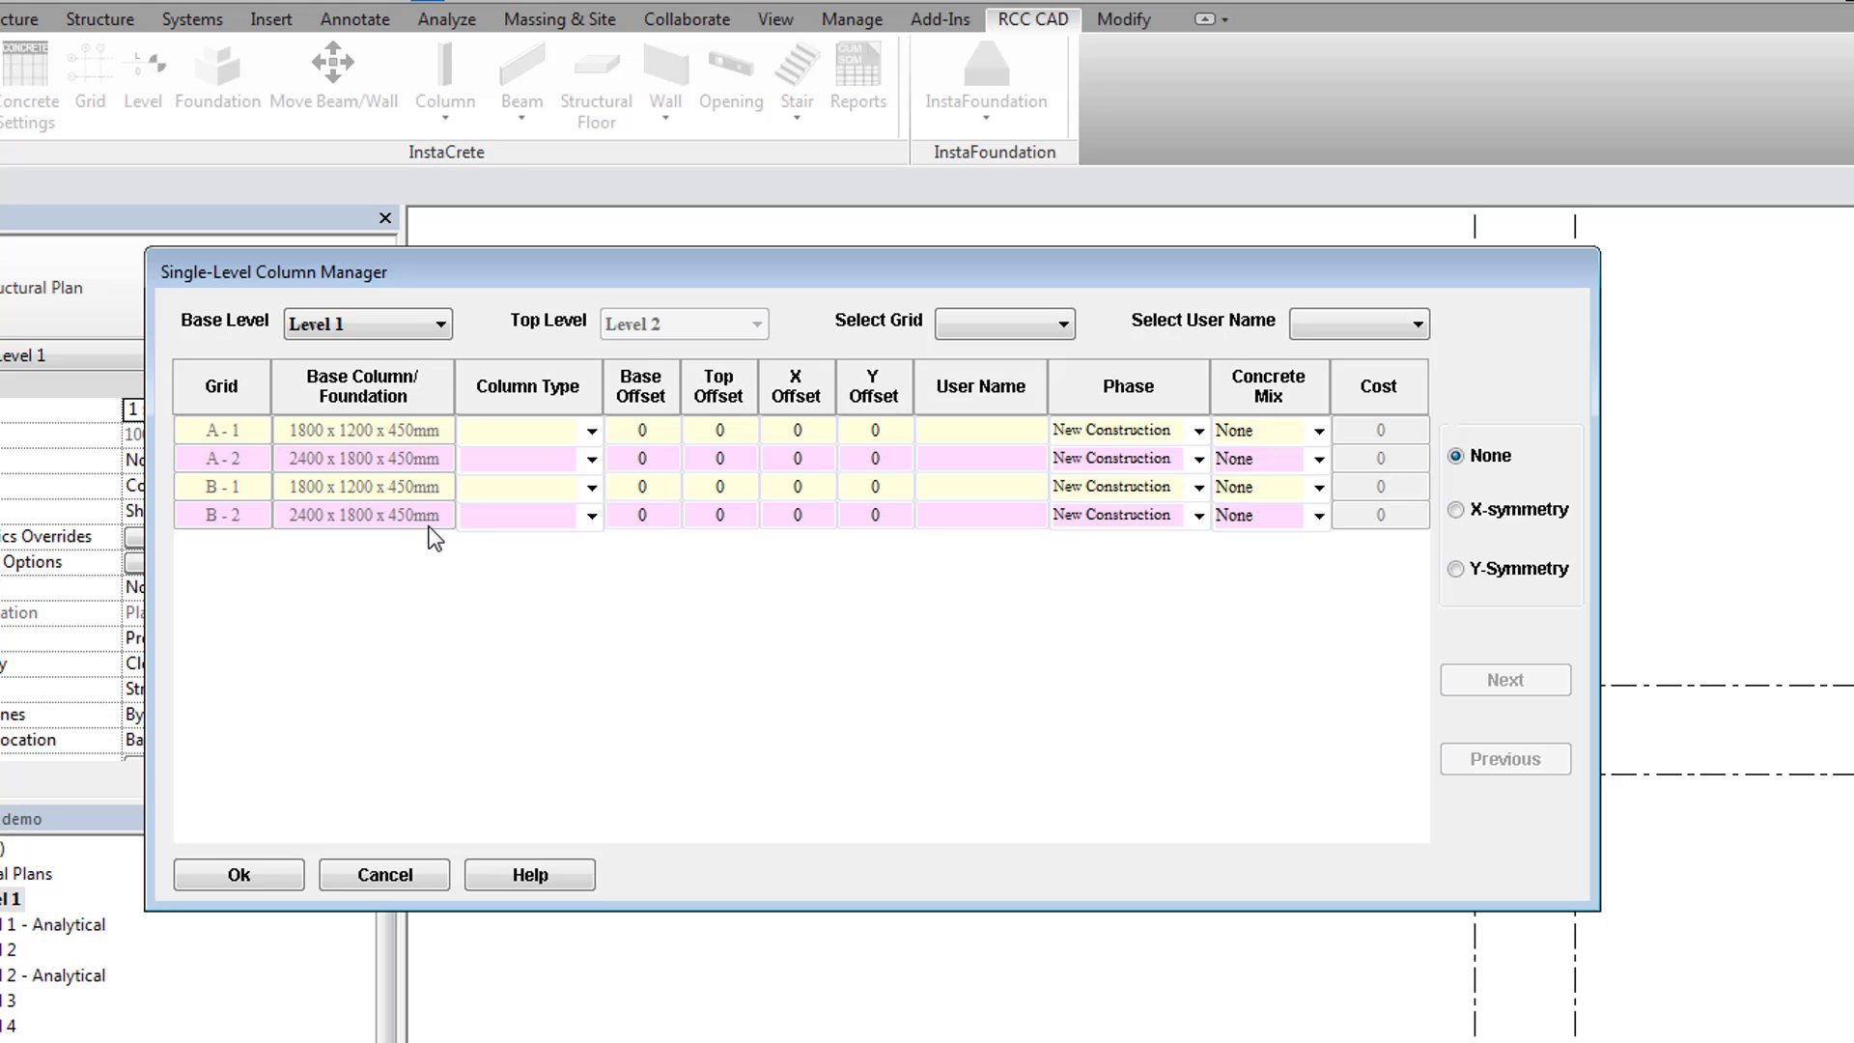
Give grids A-1, A-2, B-1 and B-2 300 x 450mm columns and place them
{"action": "left_click", "coordinate": [592, 432]}
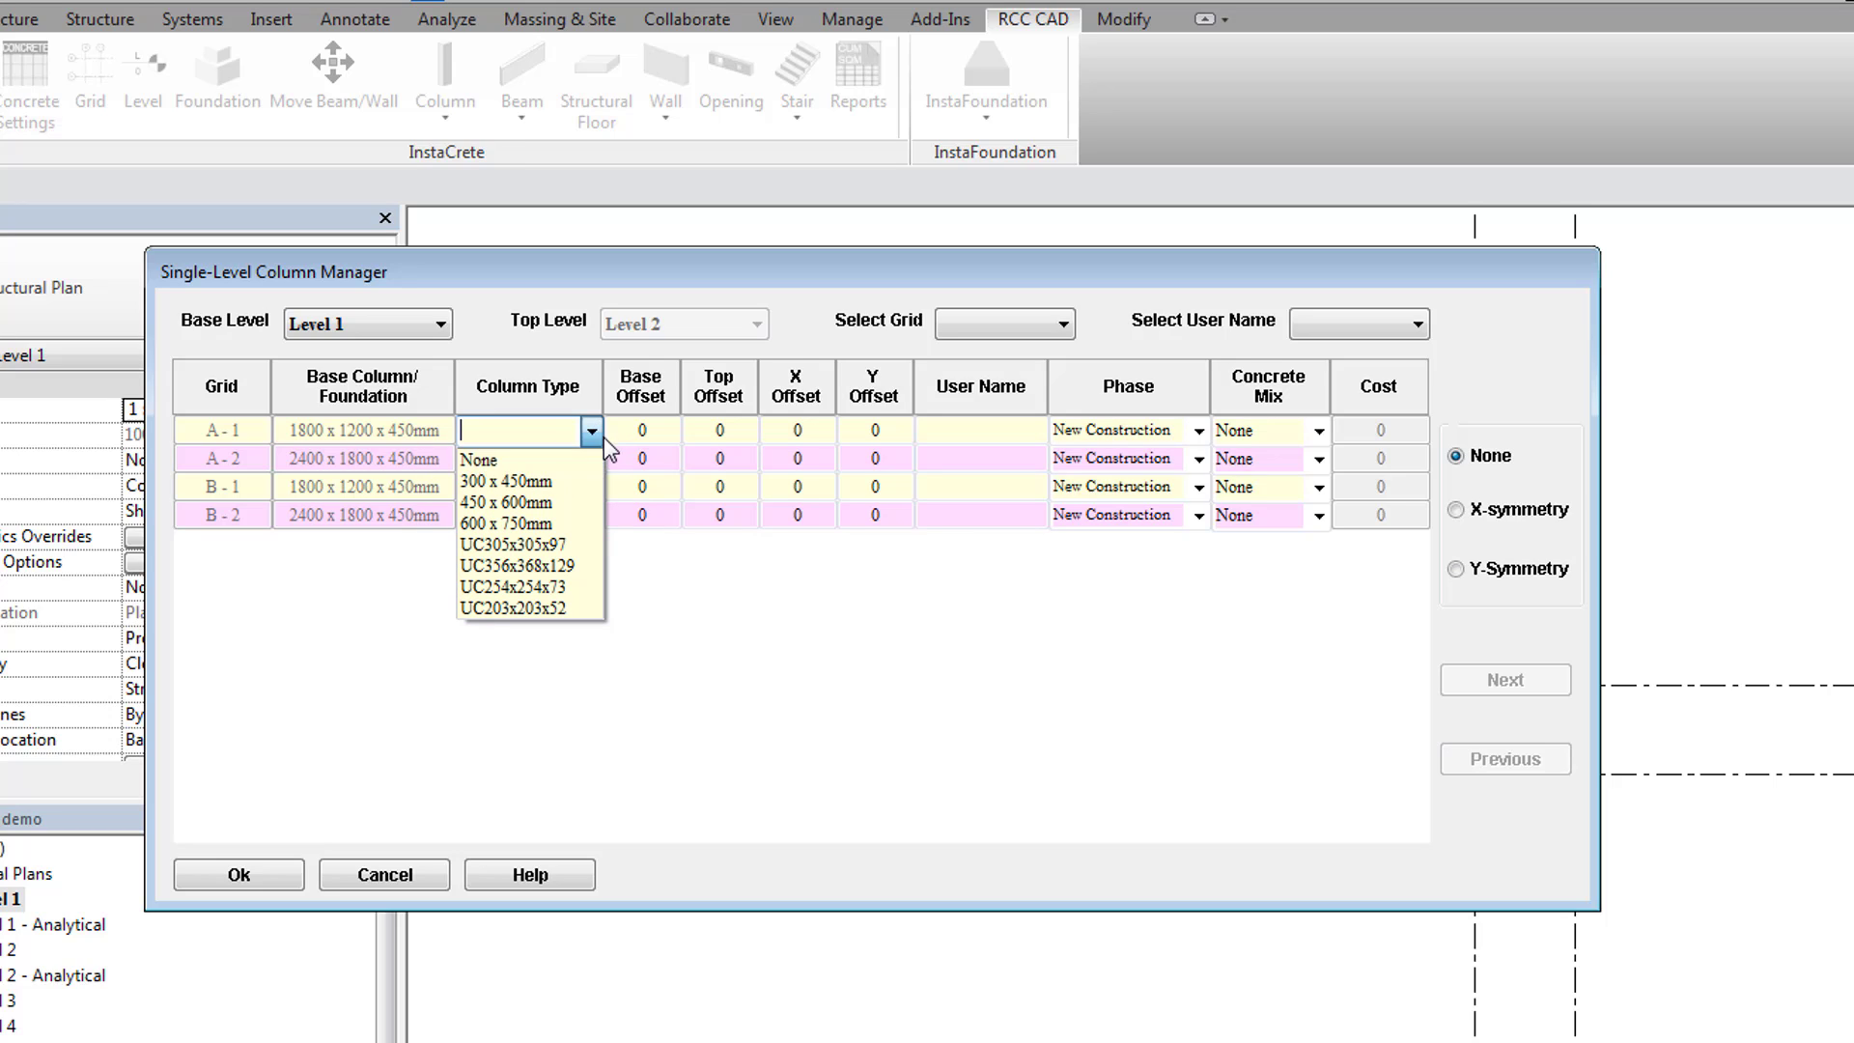
{"action": "left_click", "coordinate": [596, 478]}
{"action": "left_click", "coordinate": [592, 459]}
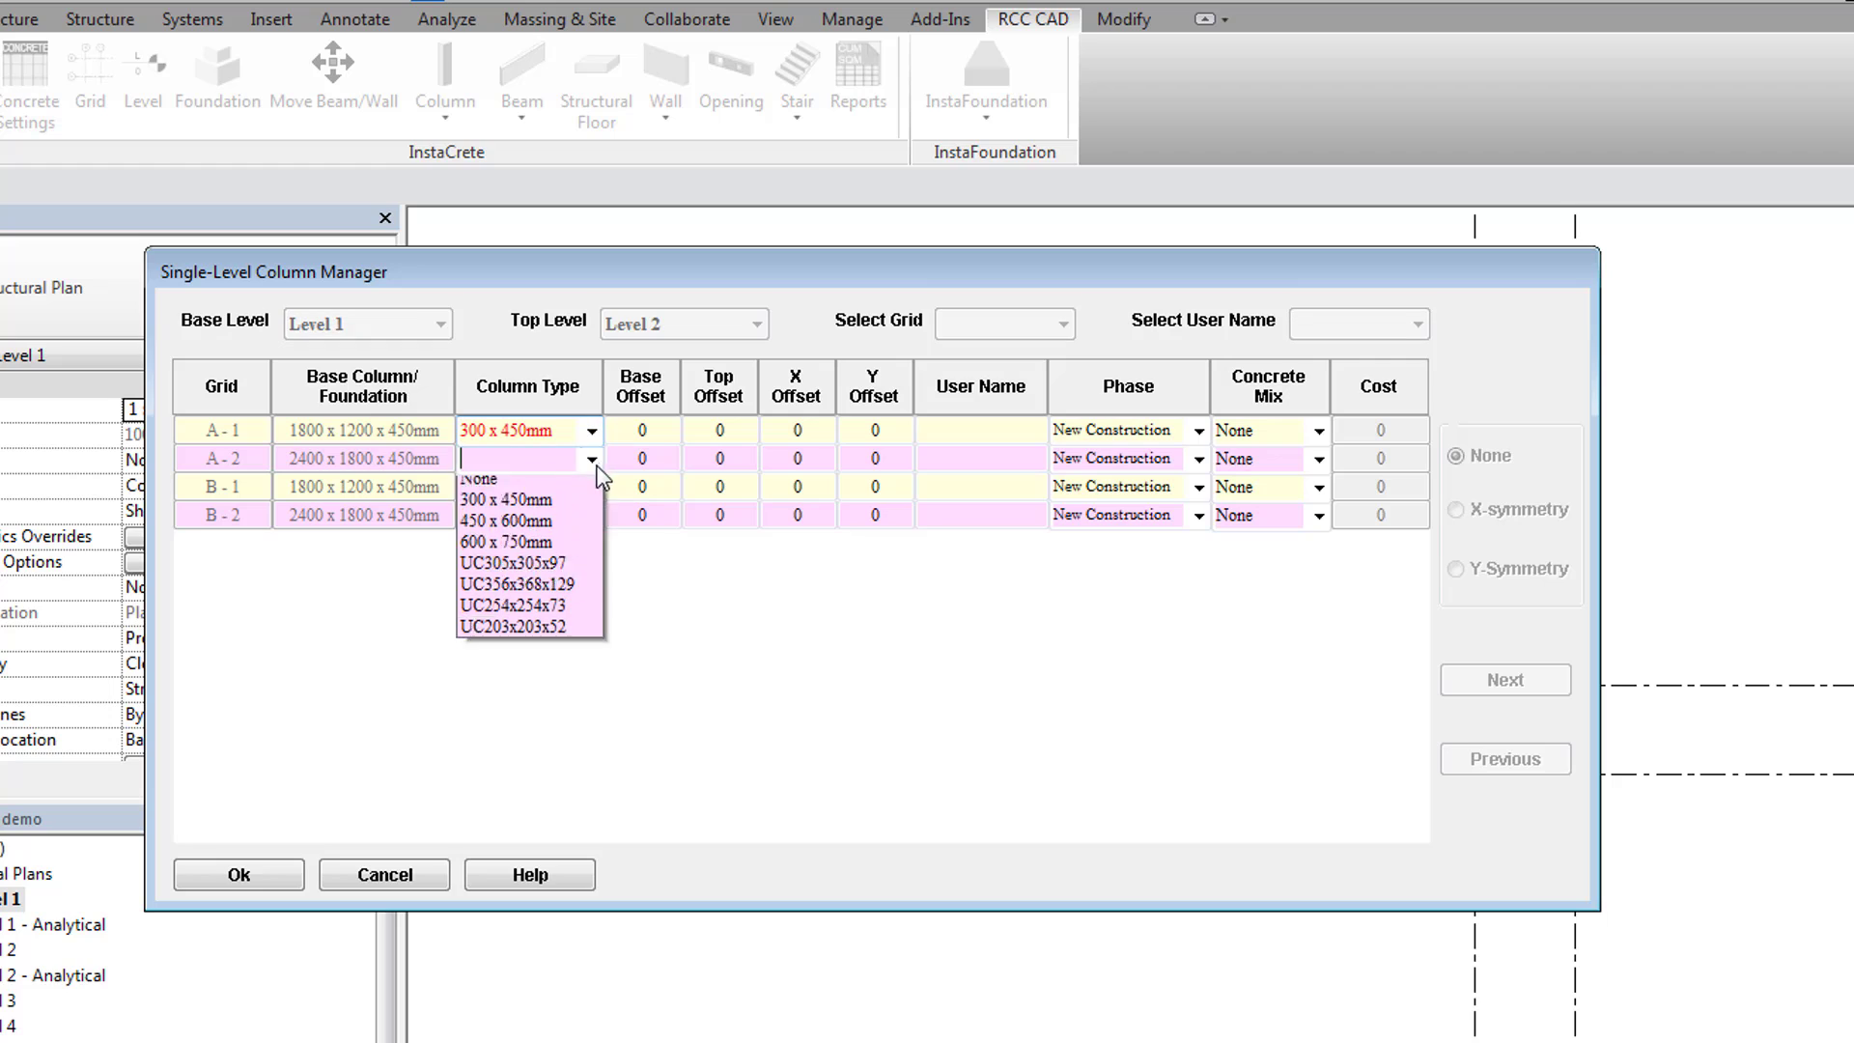
{"action": "left_click", "coordinate": [596, 505]}
{"action": "left_click", "coordinate": [591, 489]}
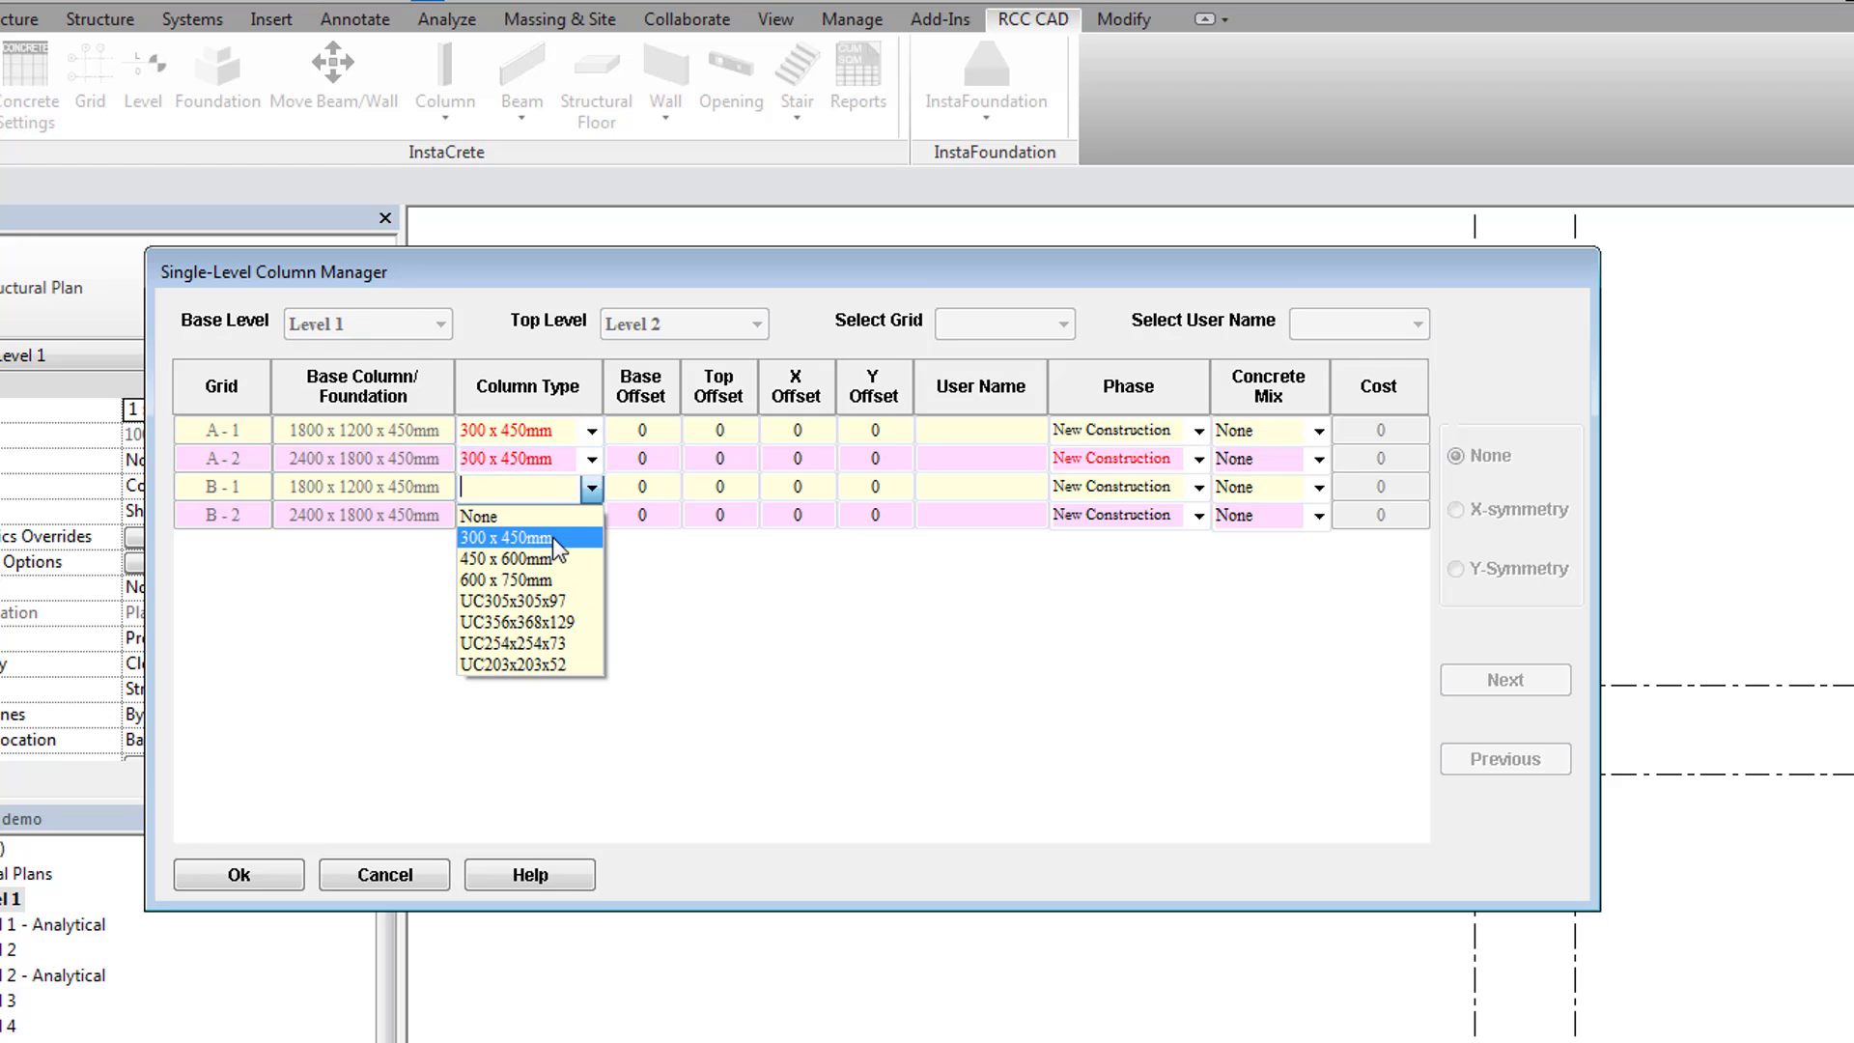
{"action": "left_click", "coordinate": [583, 532]}
{"action": "left_click", "coordinate": [592, 516]}
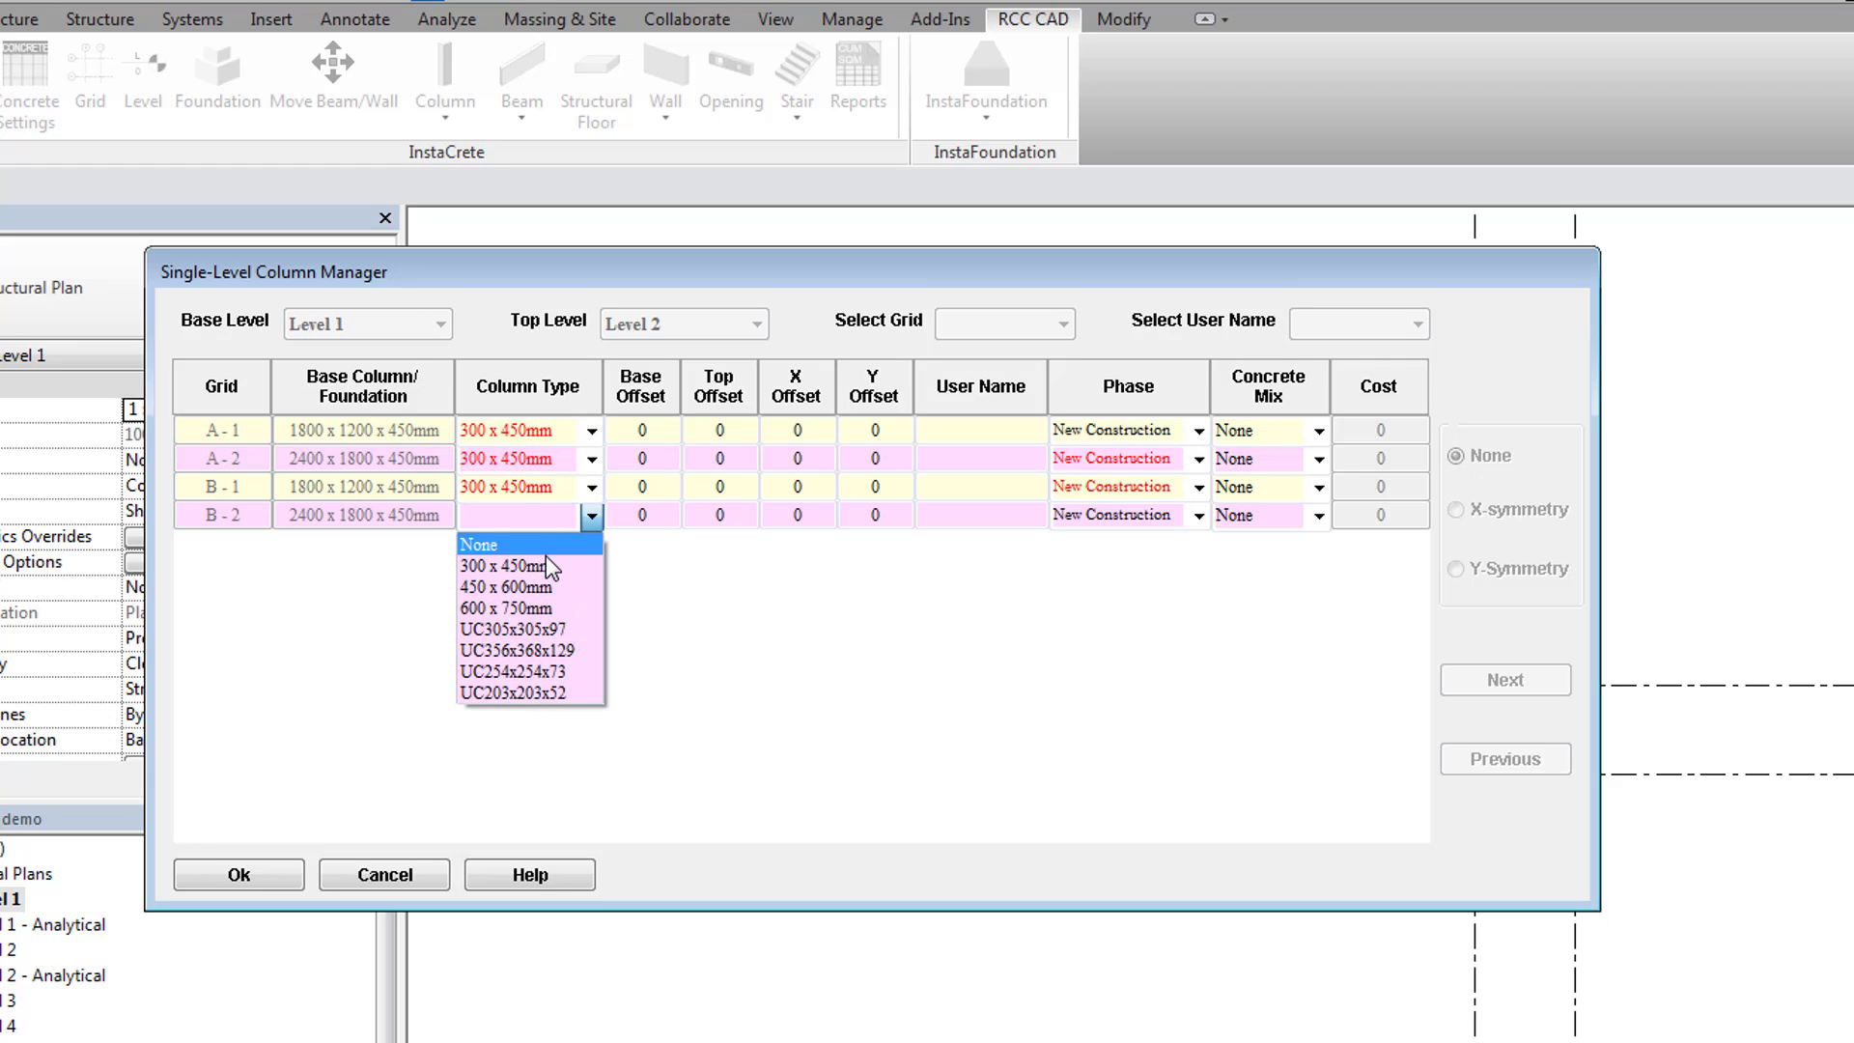
{"action": "left_click", "coordinate": [546, 556]}
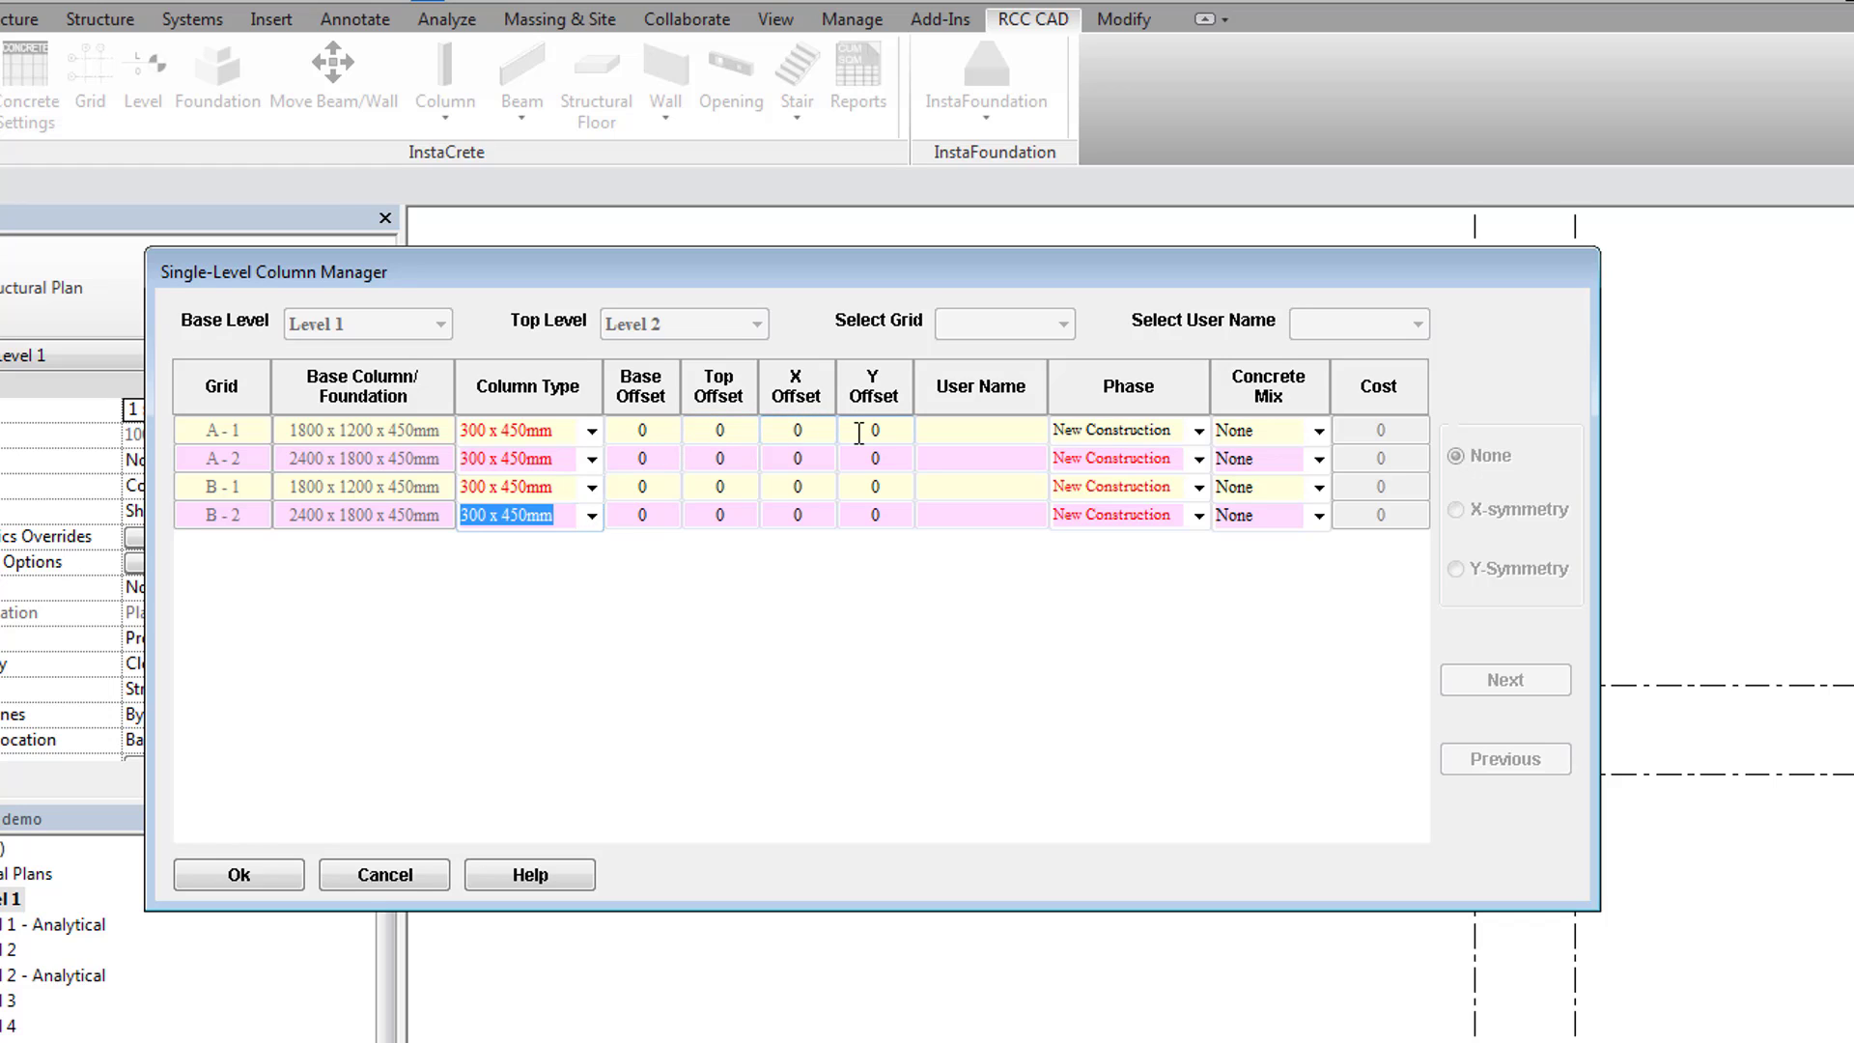
{"action": "left_click", "coordinate": [243, 879]}
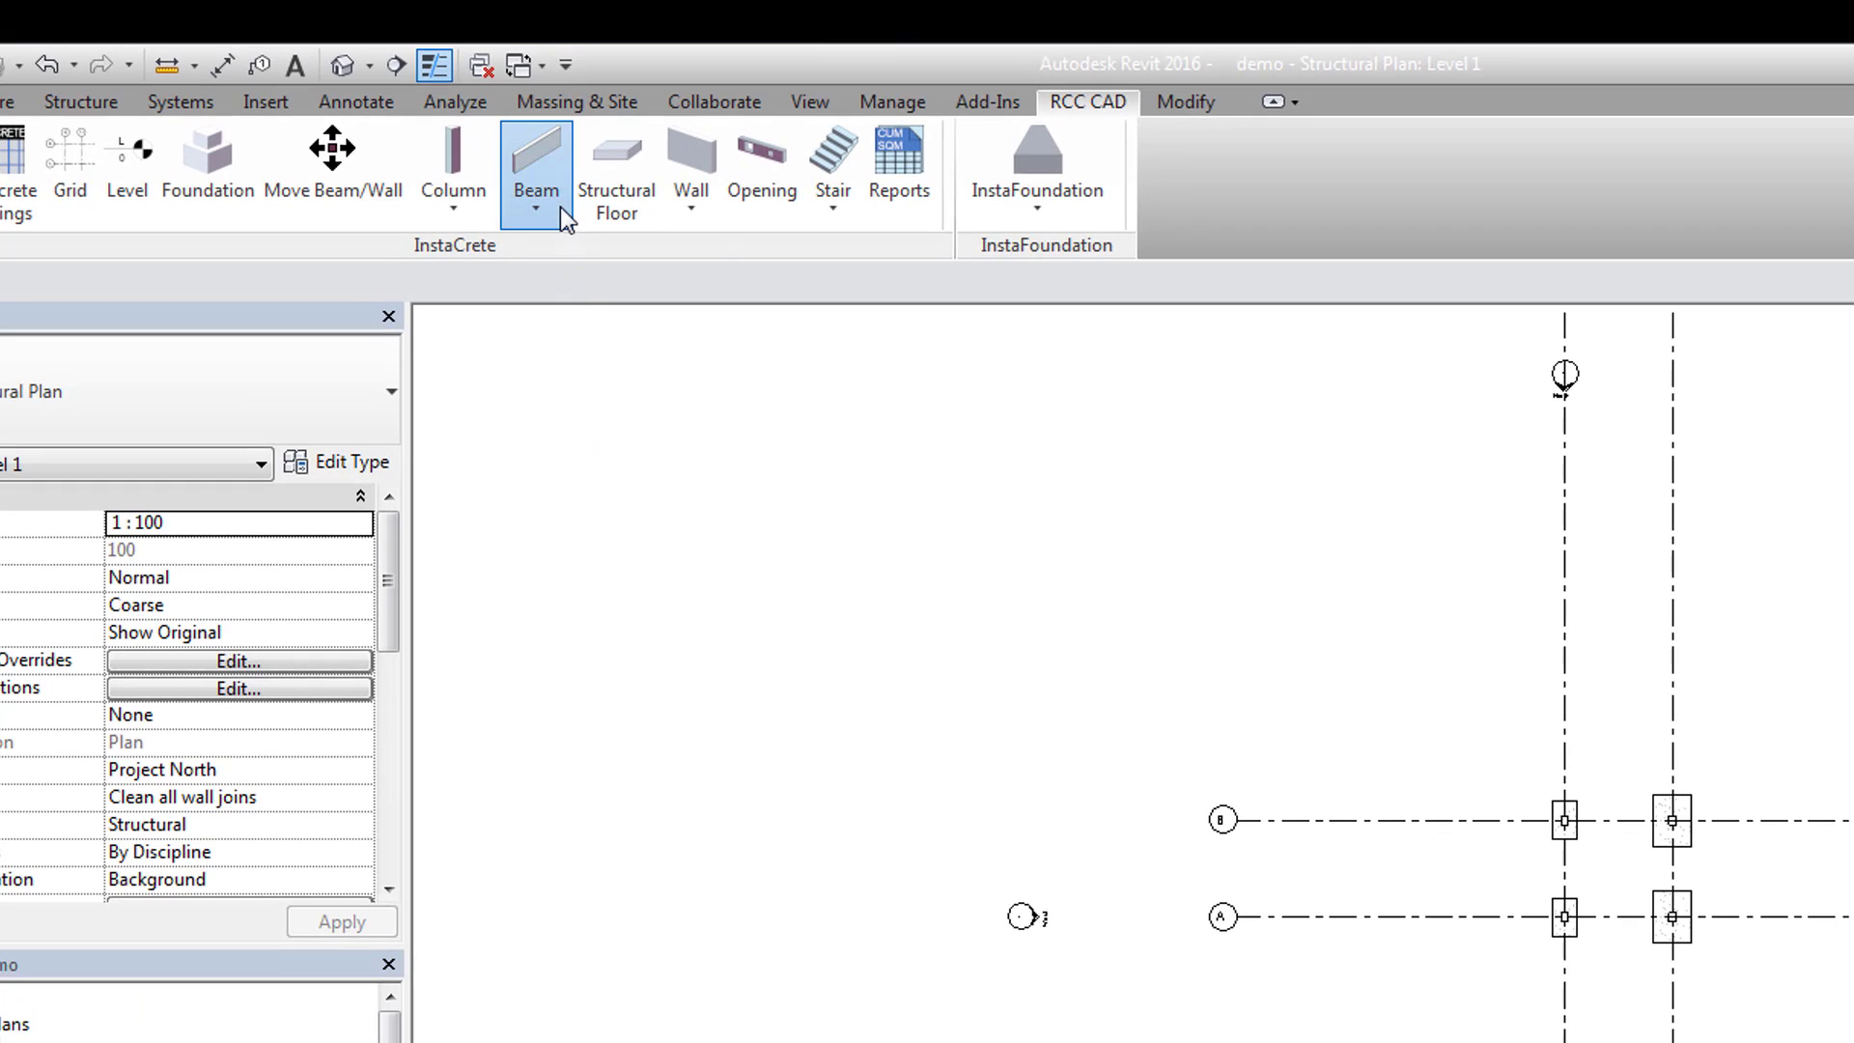
Start Quick Beam placement with Level 2 as the reference level
{"action": "left_click", "coordinate": [560, 206]}
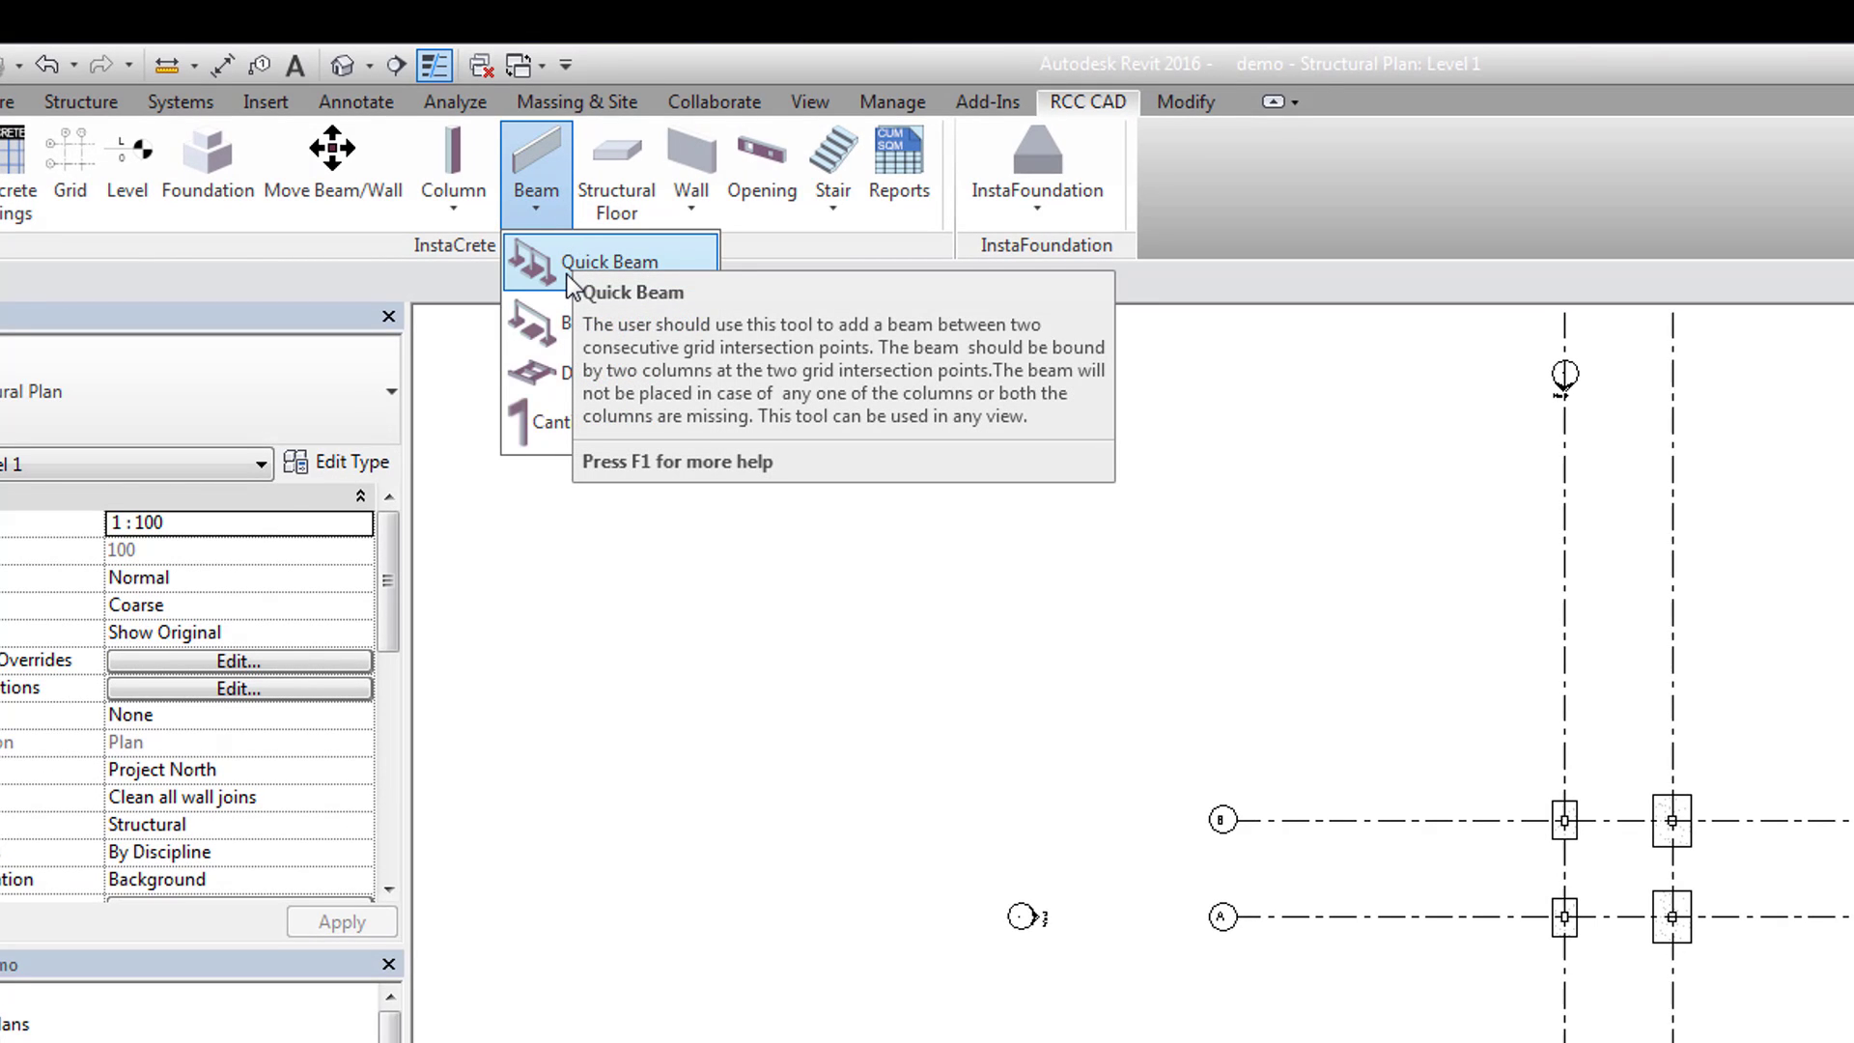
{"action": "left_click", "coordinate": [566, 270]}
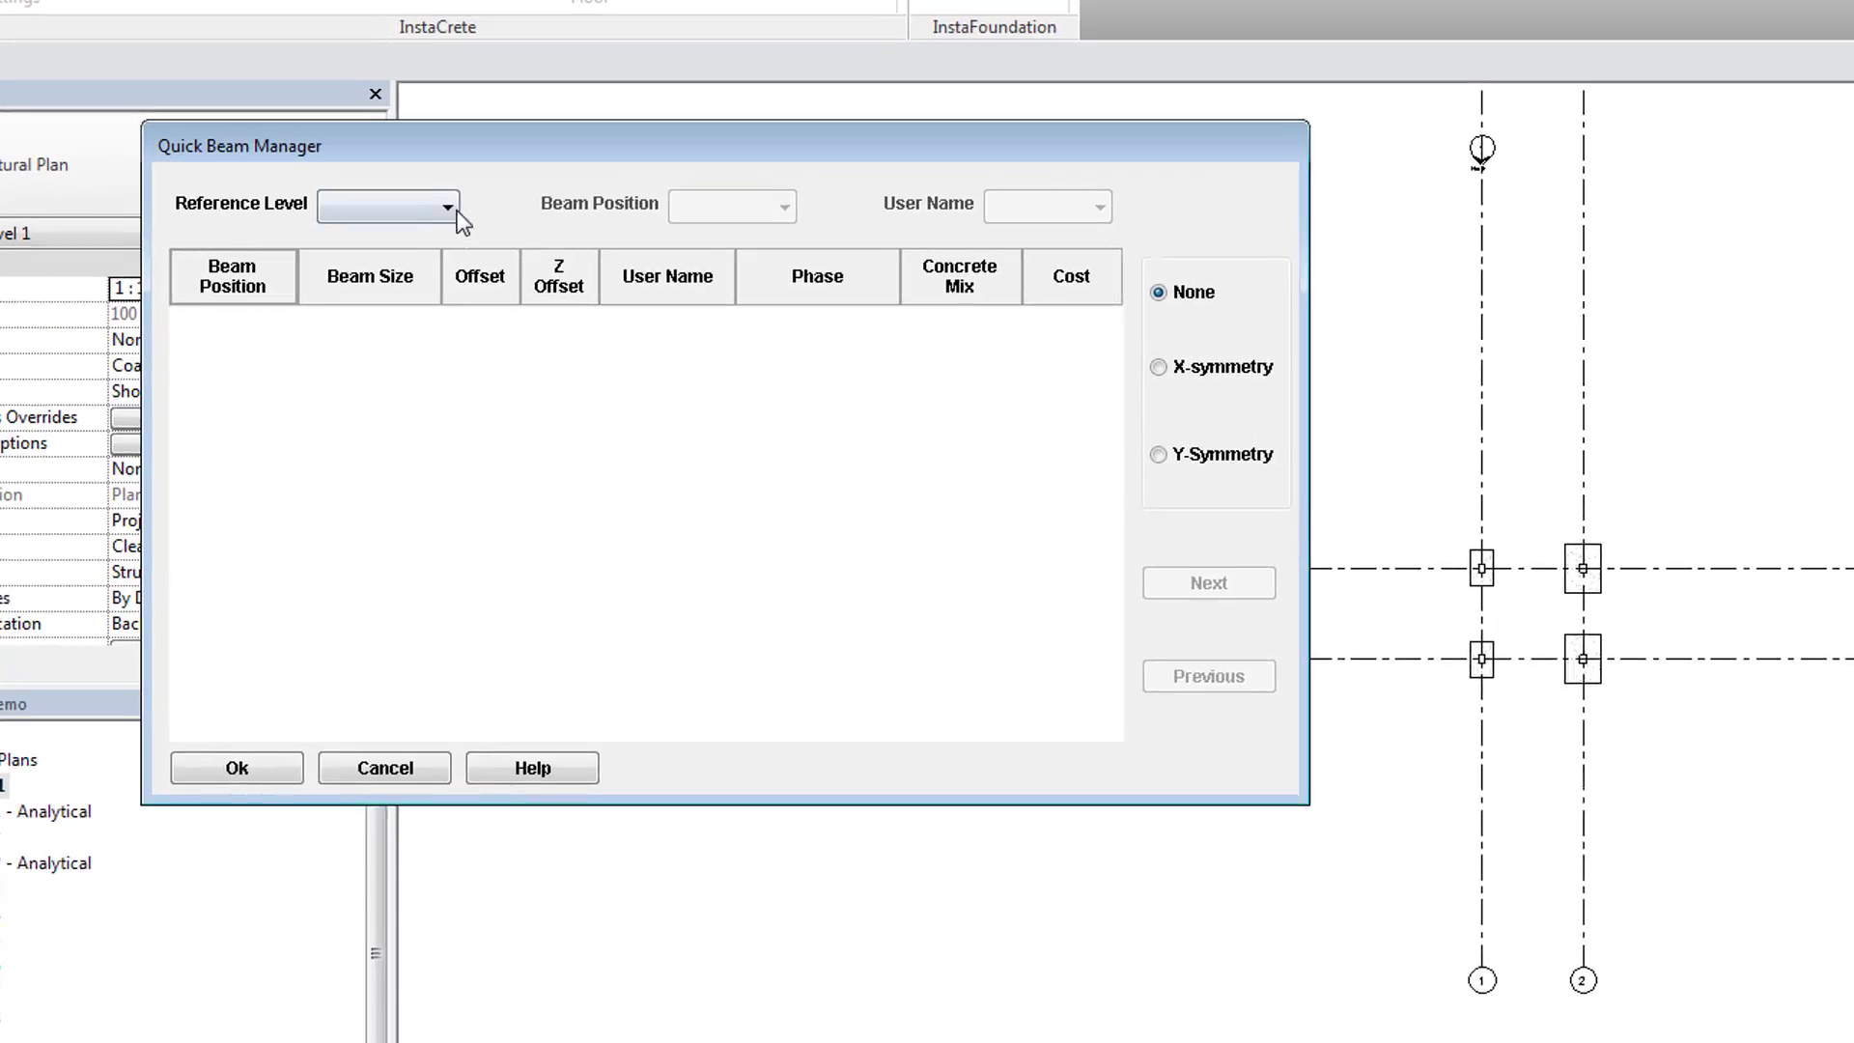
{"action": "left_click", "coordinate": [269, 92]}
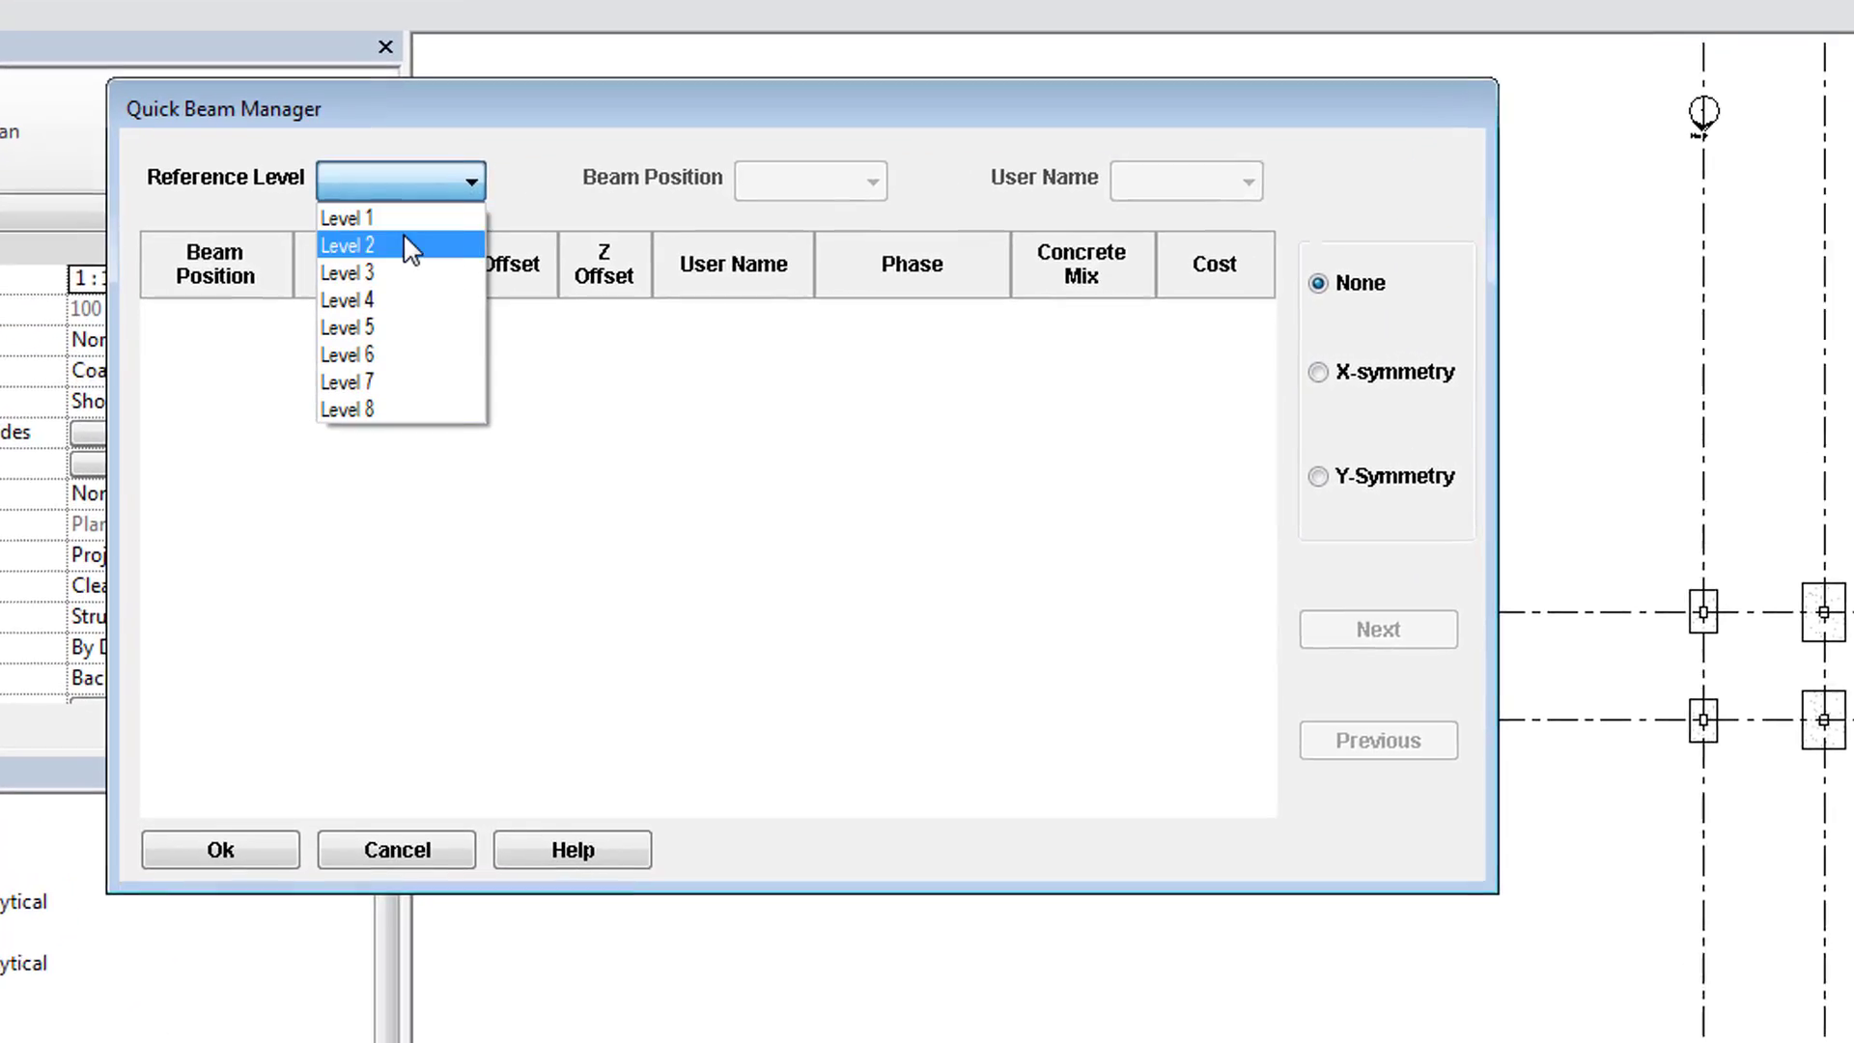
{"action": "left_click", "coordinate": [405, 241]}
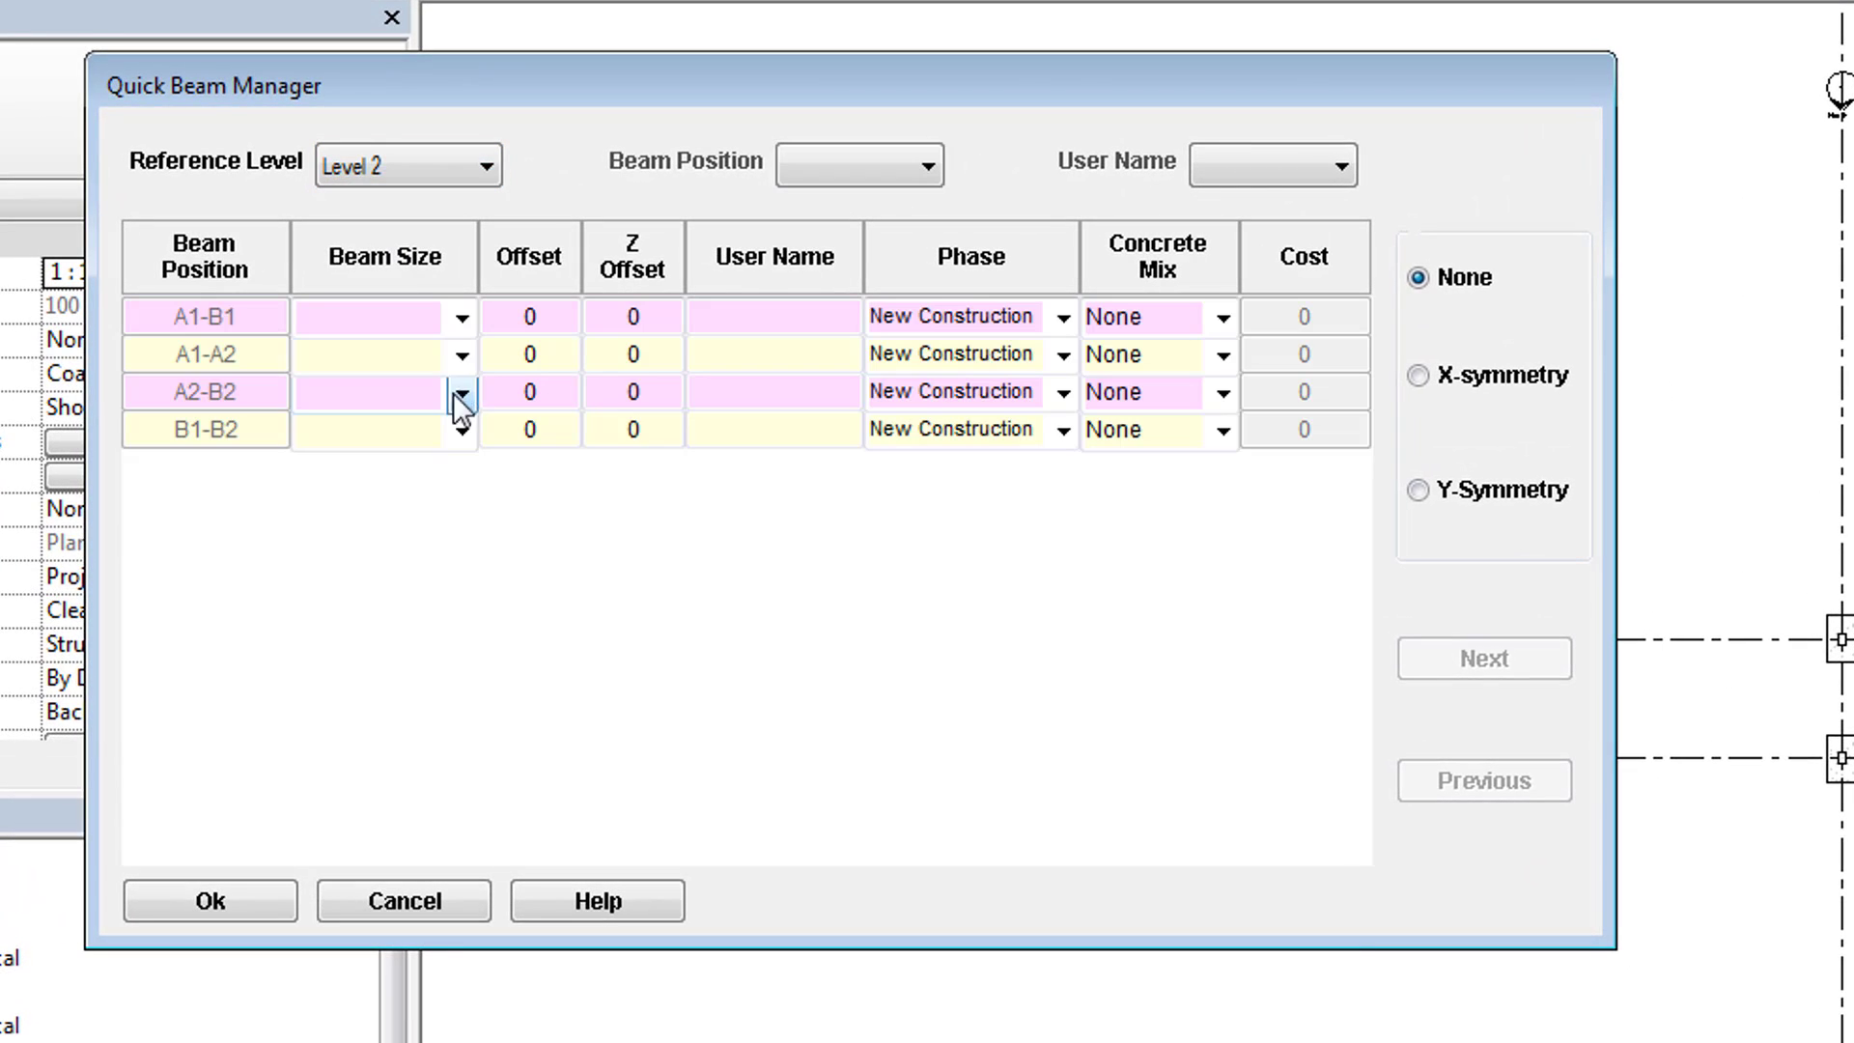
Set beams A1-B1, A1-A2, A2-B2 and B1-B2 to 300 x 600mm and create them
{"action": "left_click", "coordinate": [471, 321]}
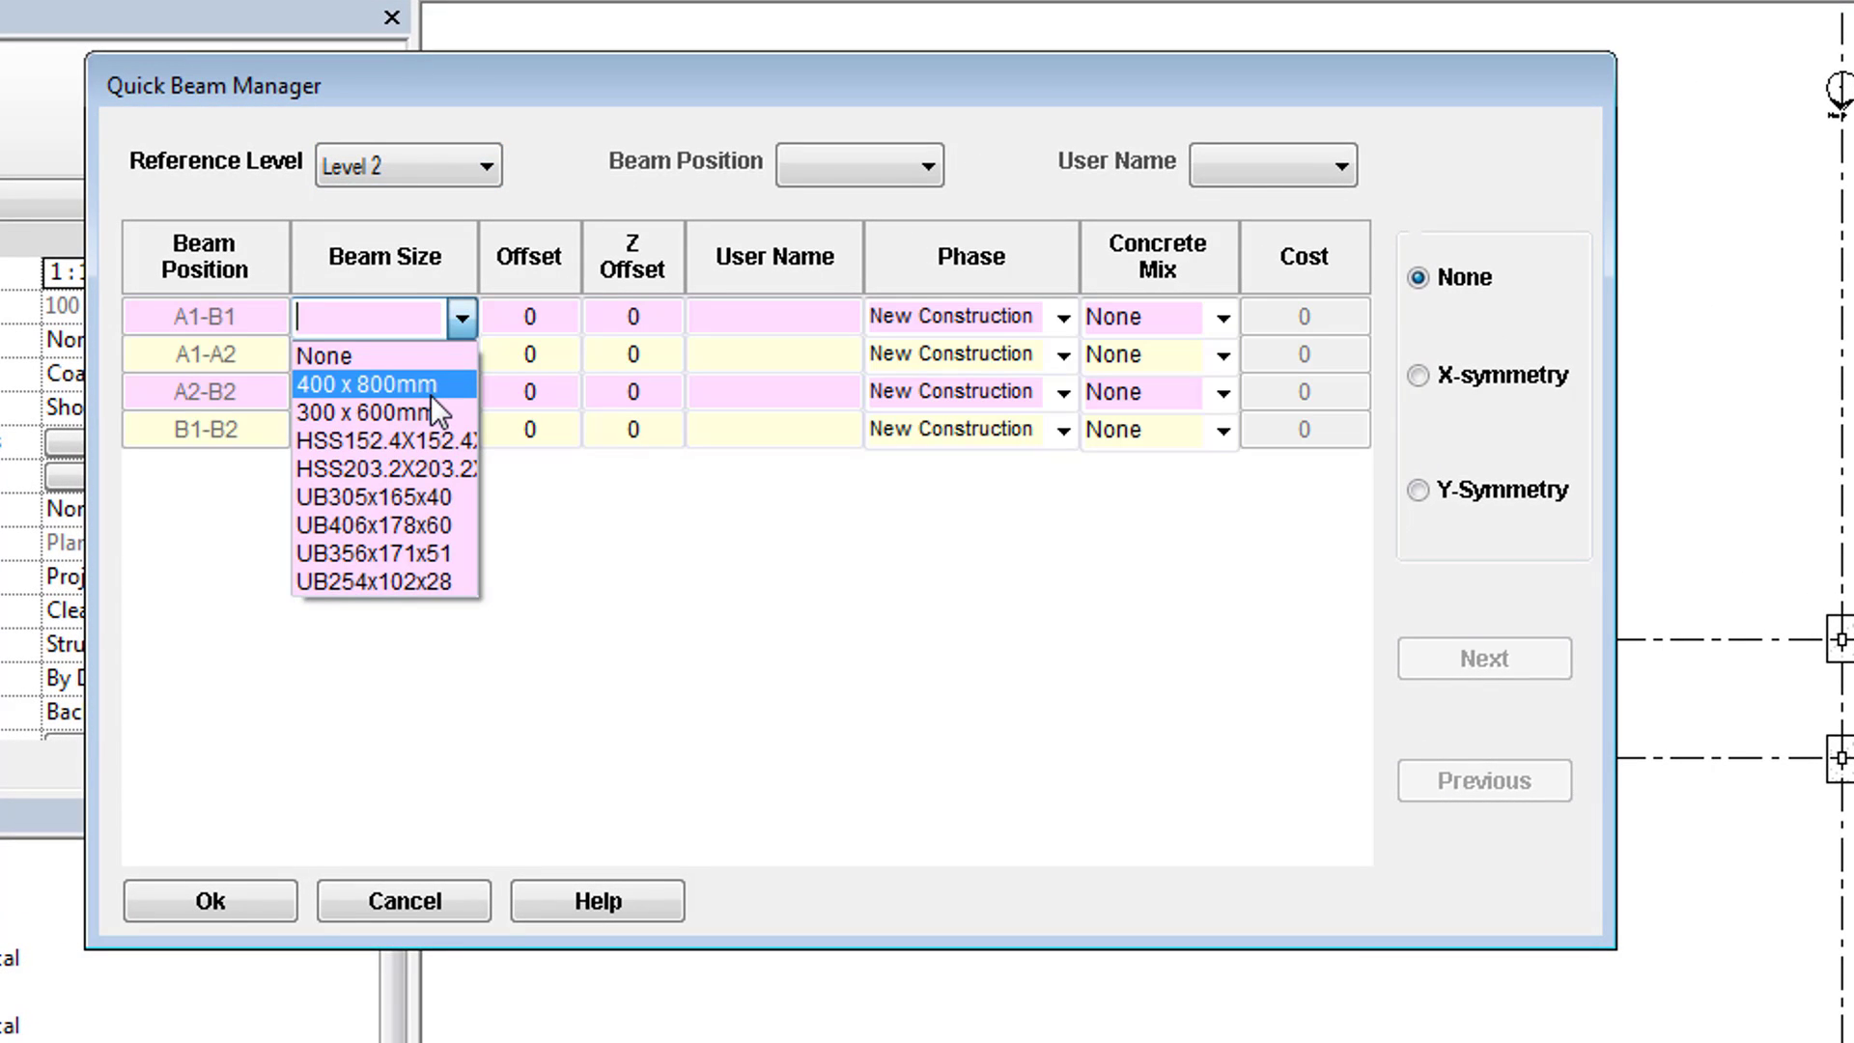
{"action": "left_click", "coordinate": [431, 413]}
{"action": "left_click", "coordinate": [461, 355]}
{"action": "left_click", "coordinate": [412, 446]}
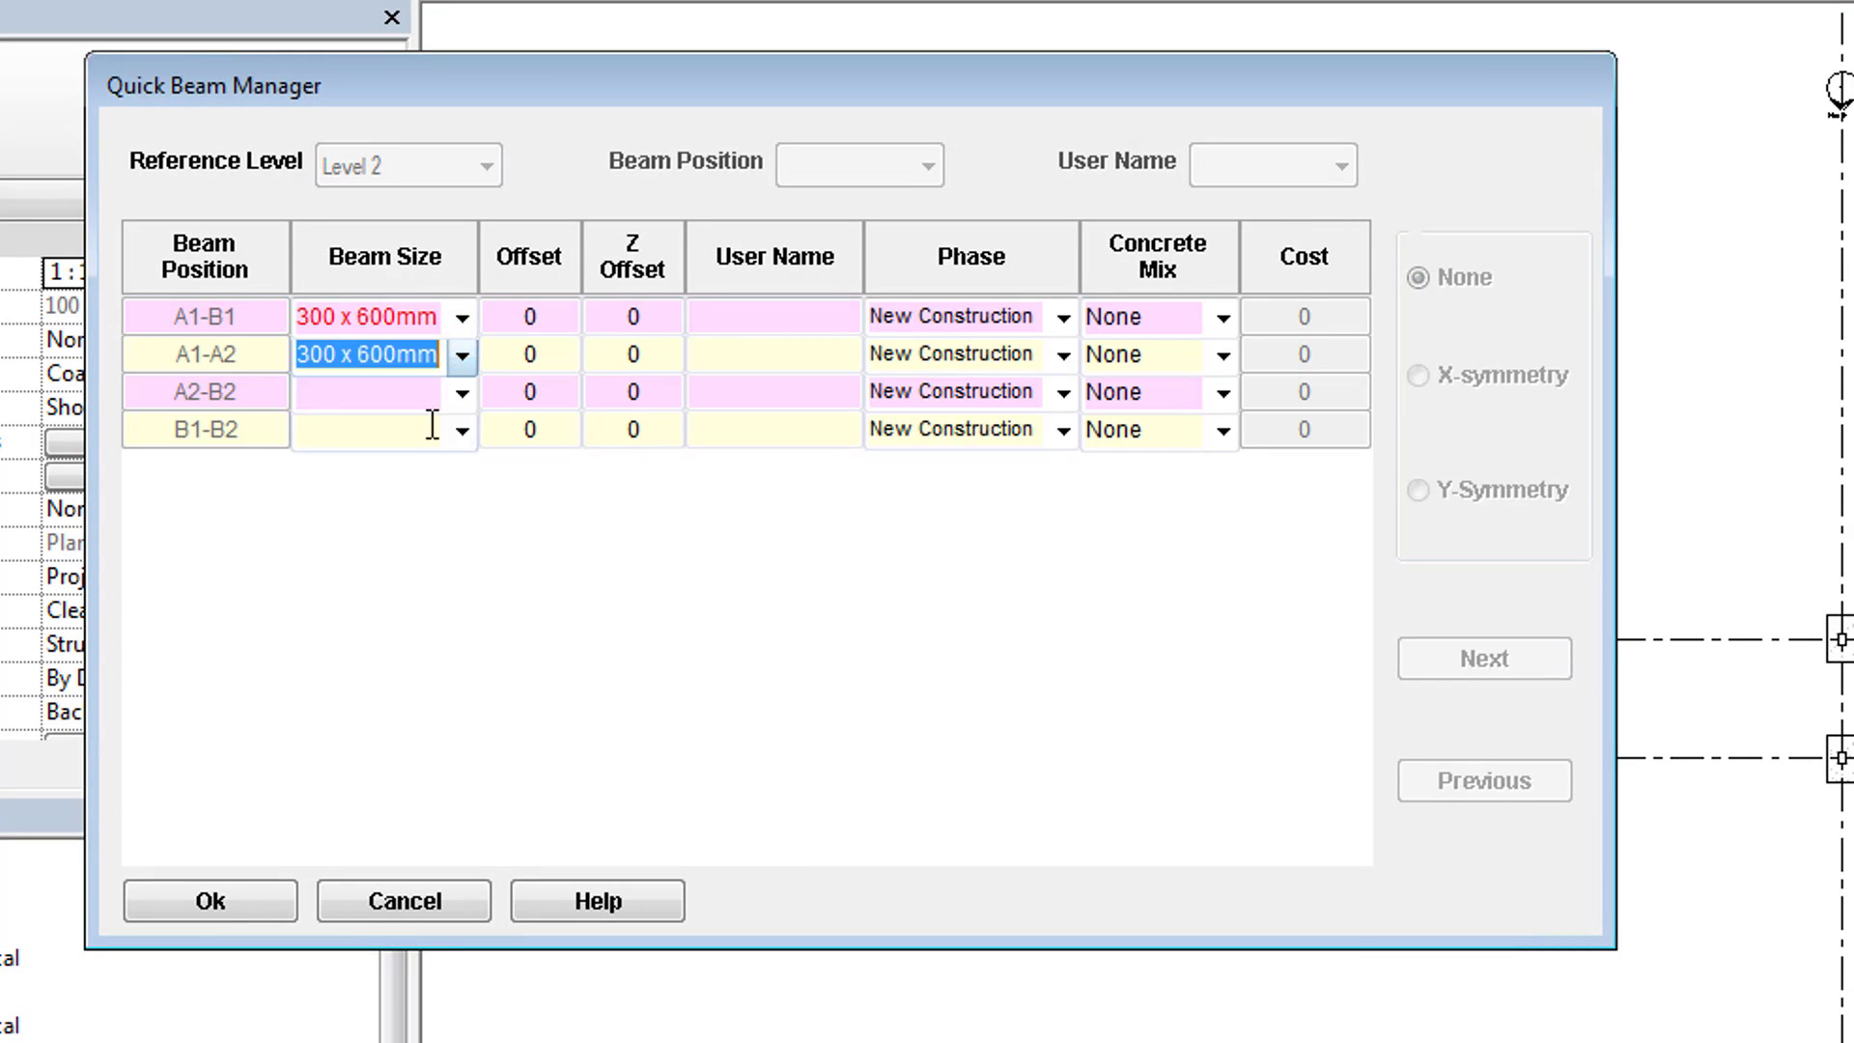
{"action": "left_click", "coordinate": [461, 393]}
{"action": "left_click", "coordinate": [425, 458]}
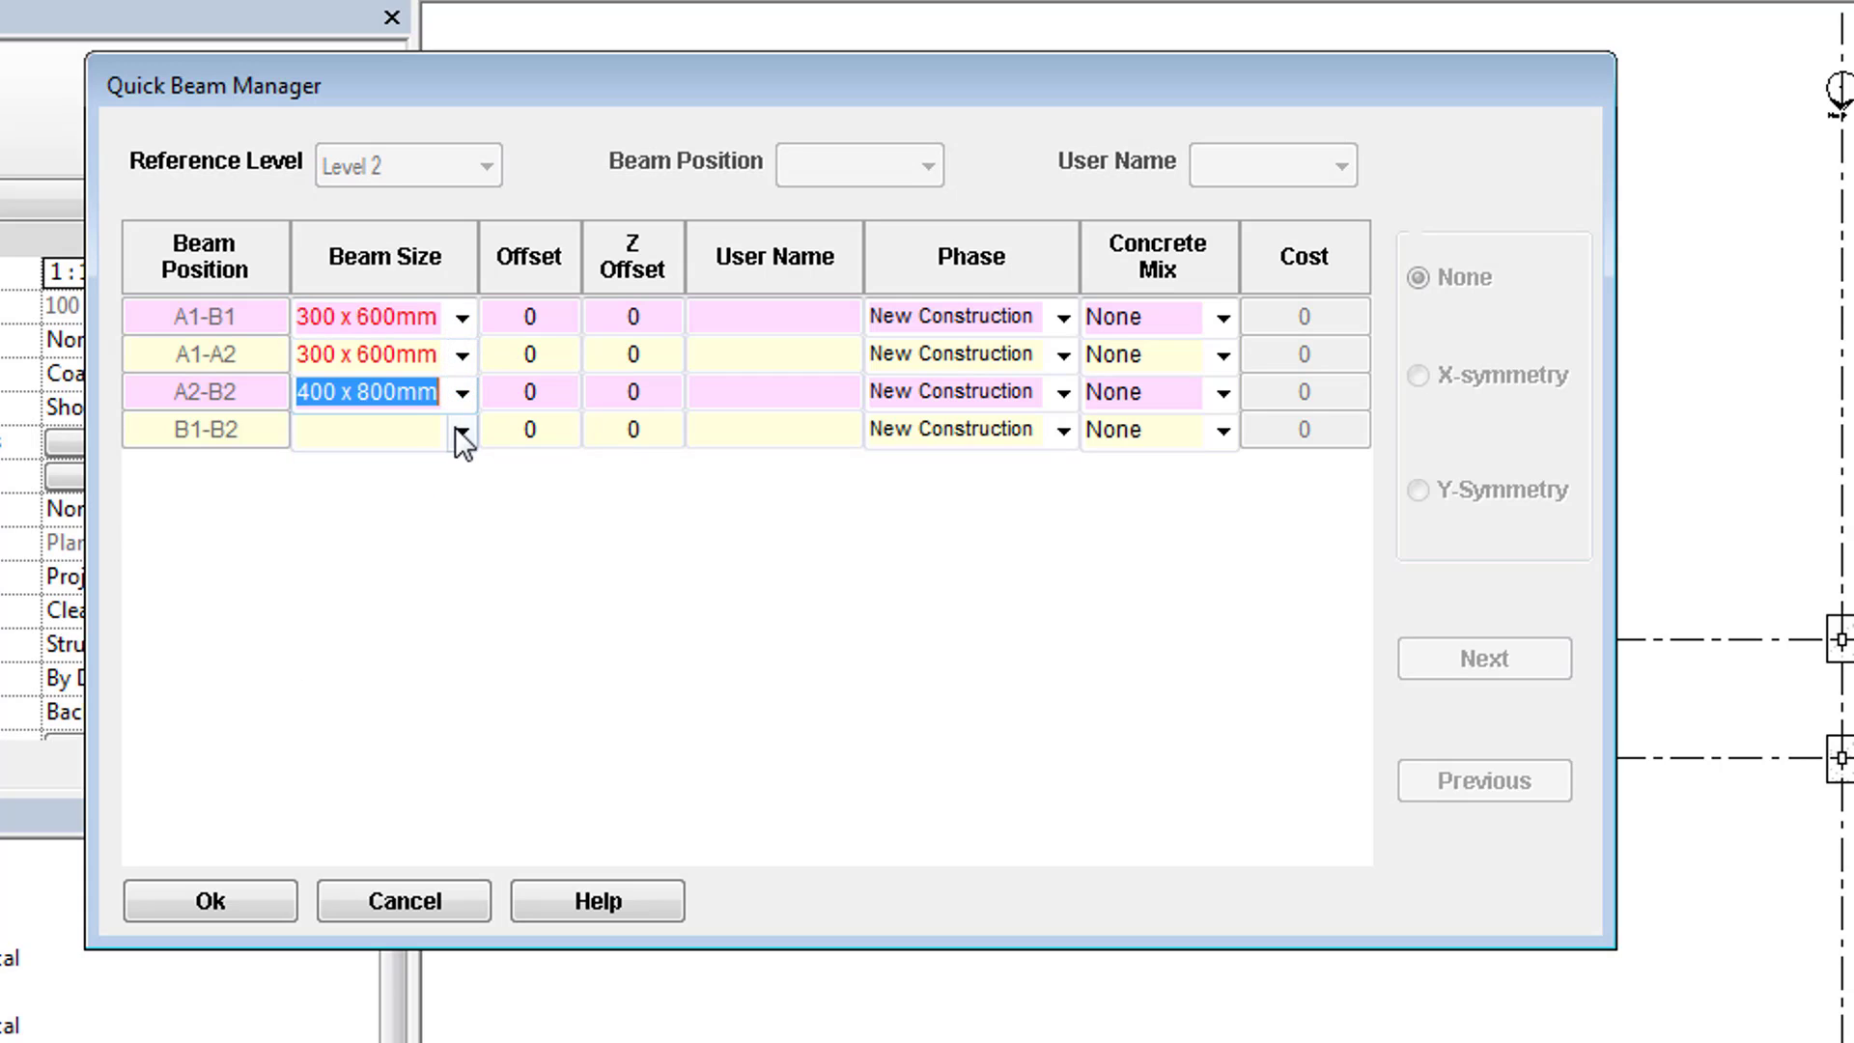
{"action": "left_click", "coordinate": [459, 429]}
{"action": "left_click", "coordinate": [388, 522]}
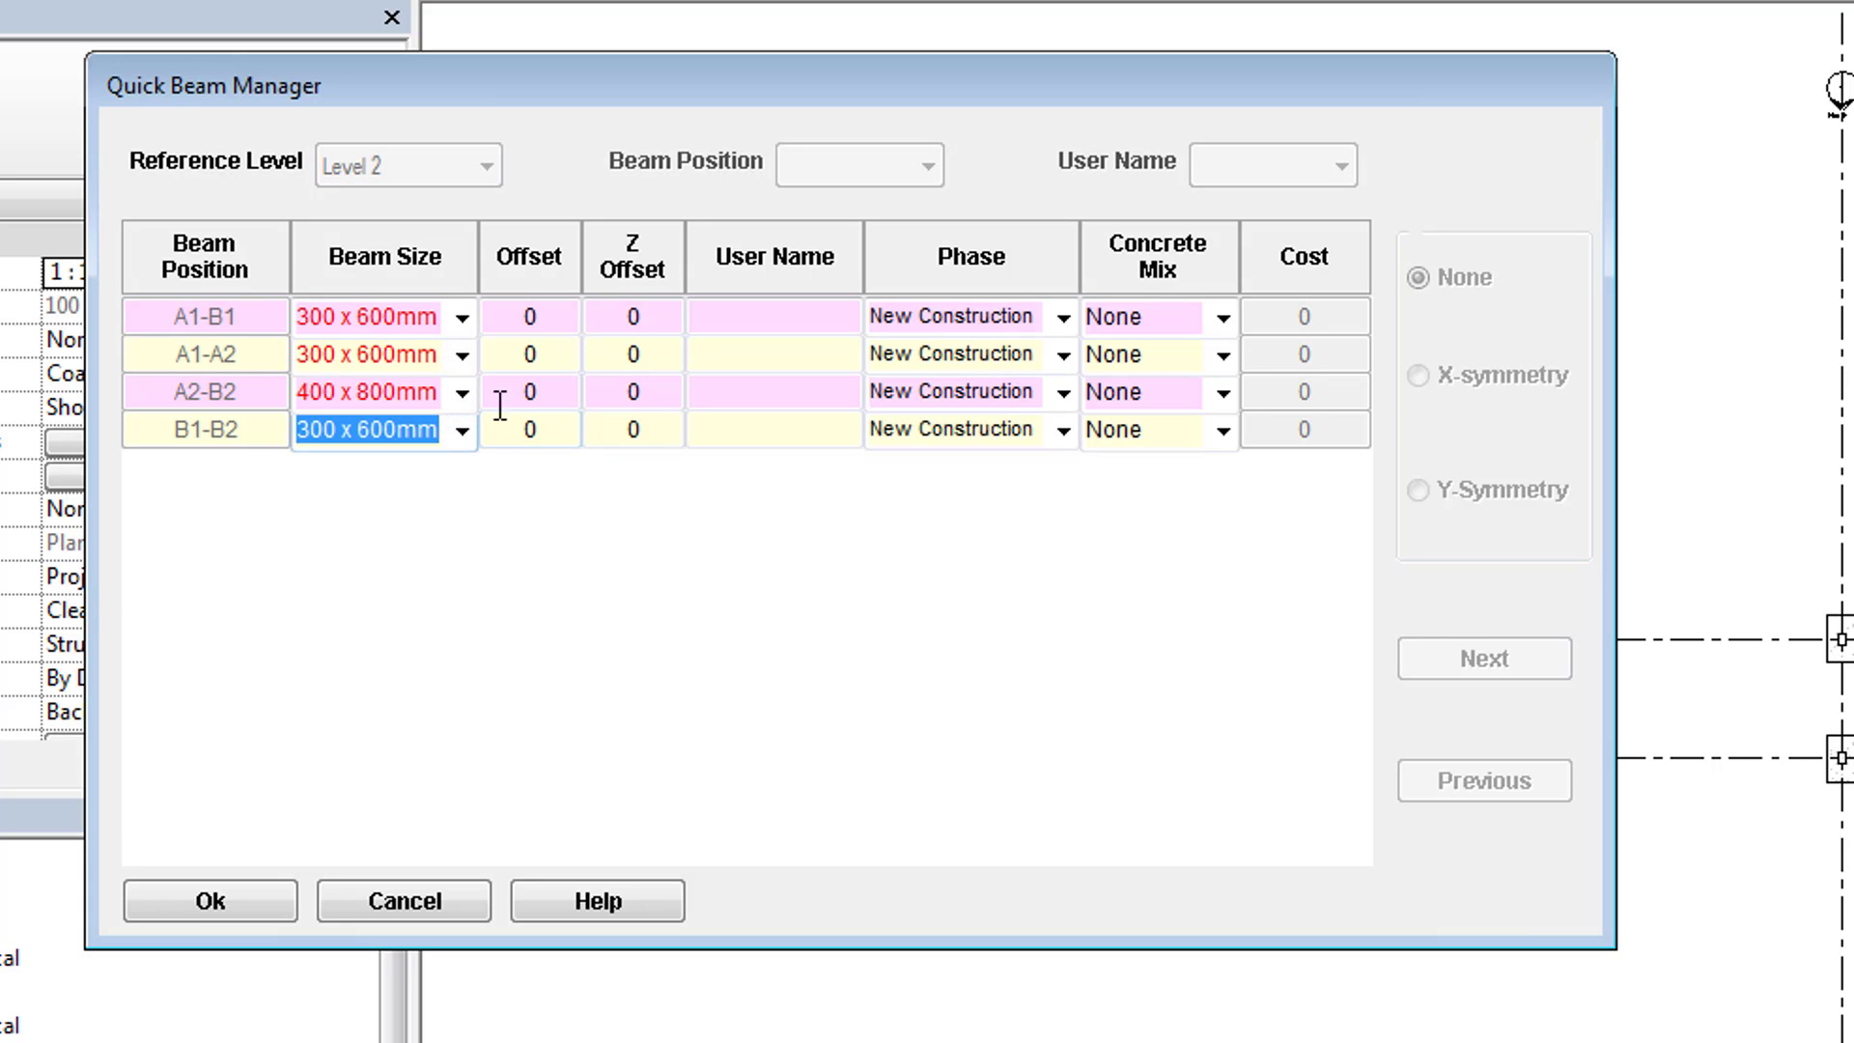
{"action": "left_click", "coordinate": [461, 393]}
{"action": "left_click", "coordinate": [398, 480]}
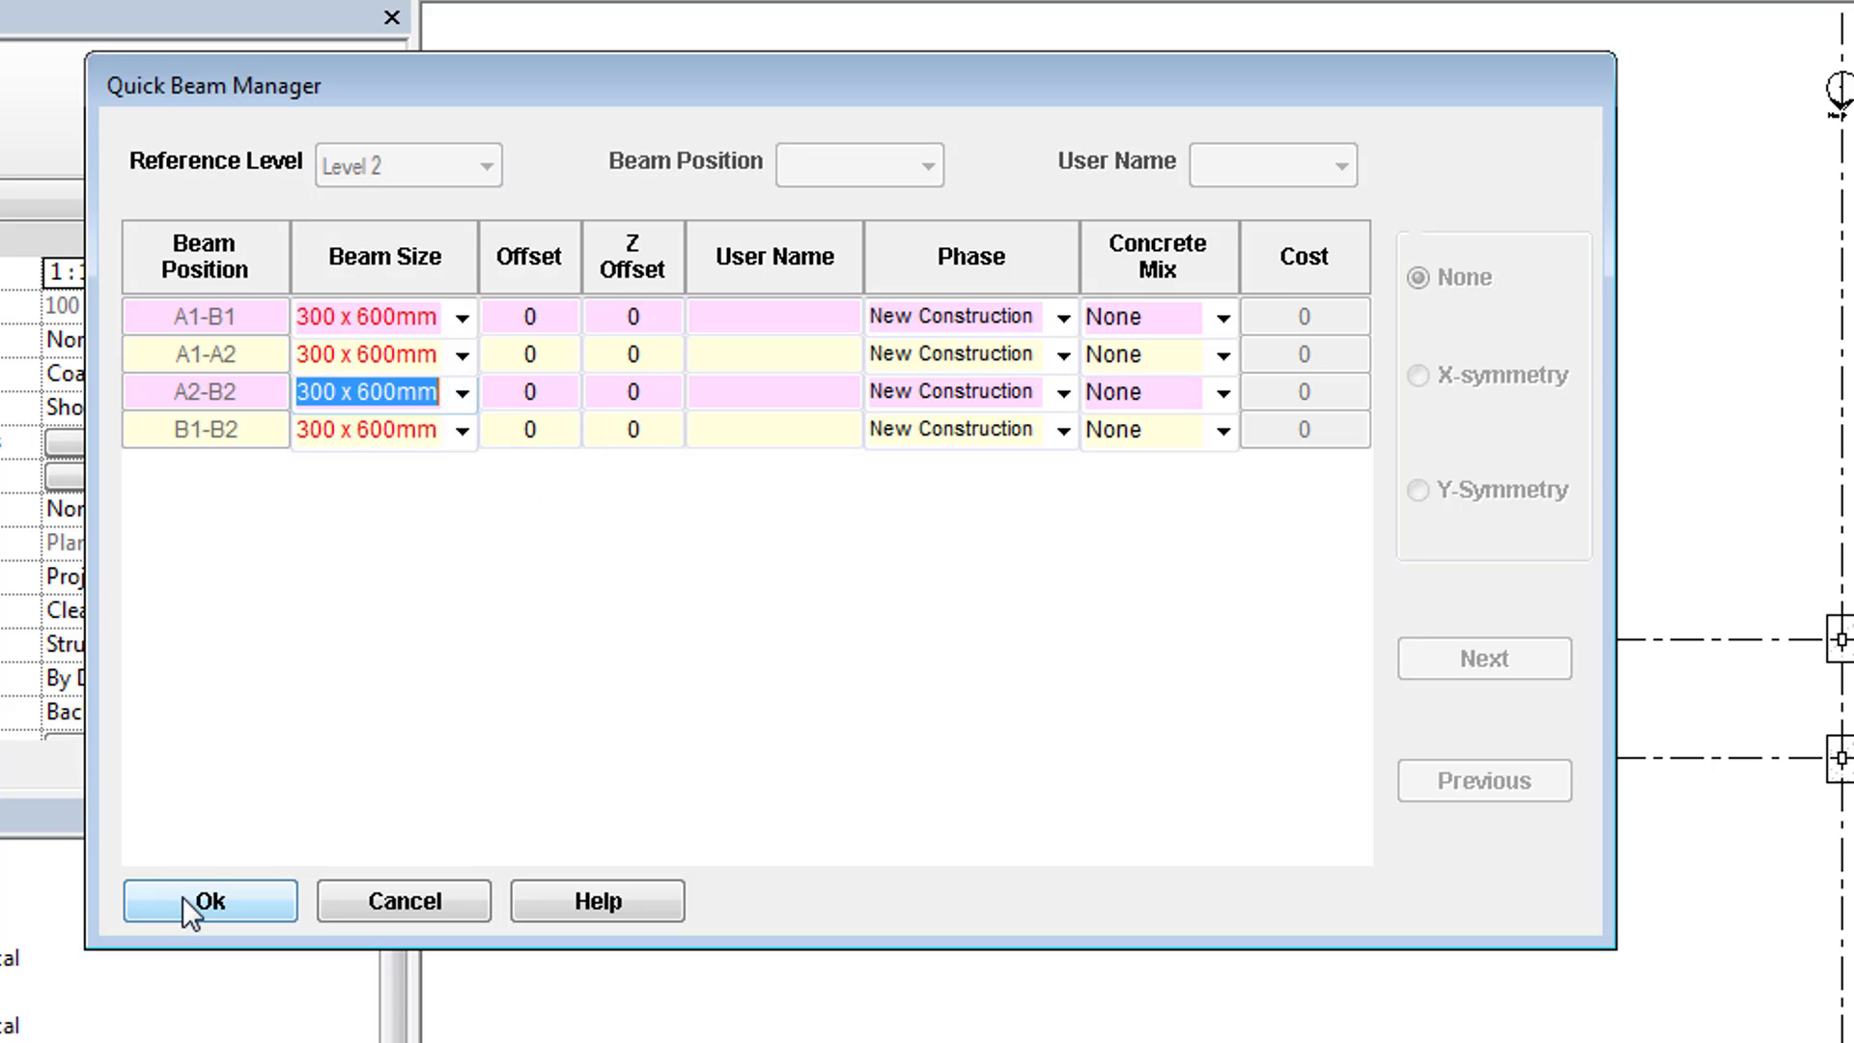
{"action": "left_click", "coordinate": [188, 900]}
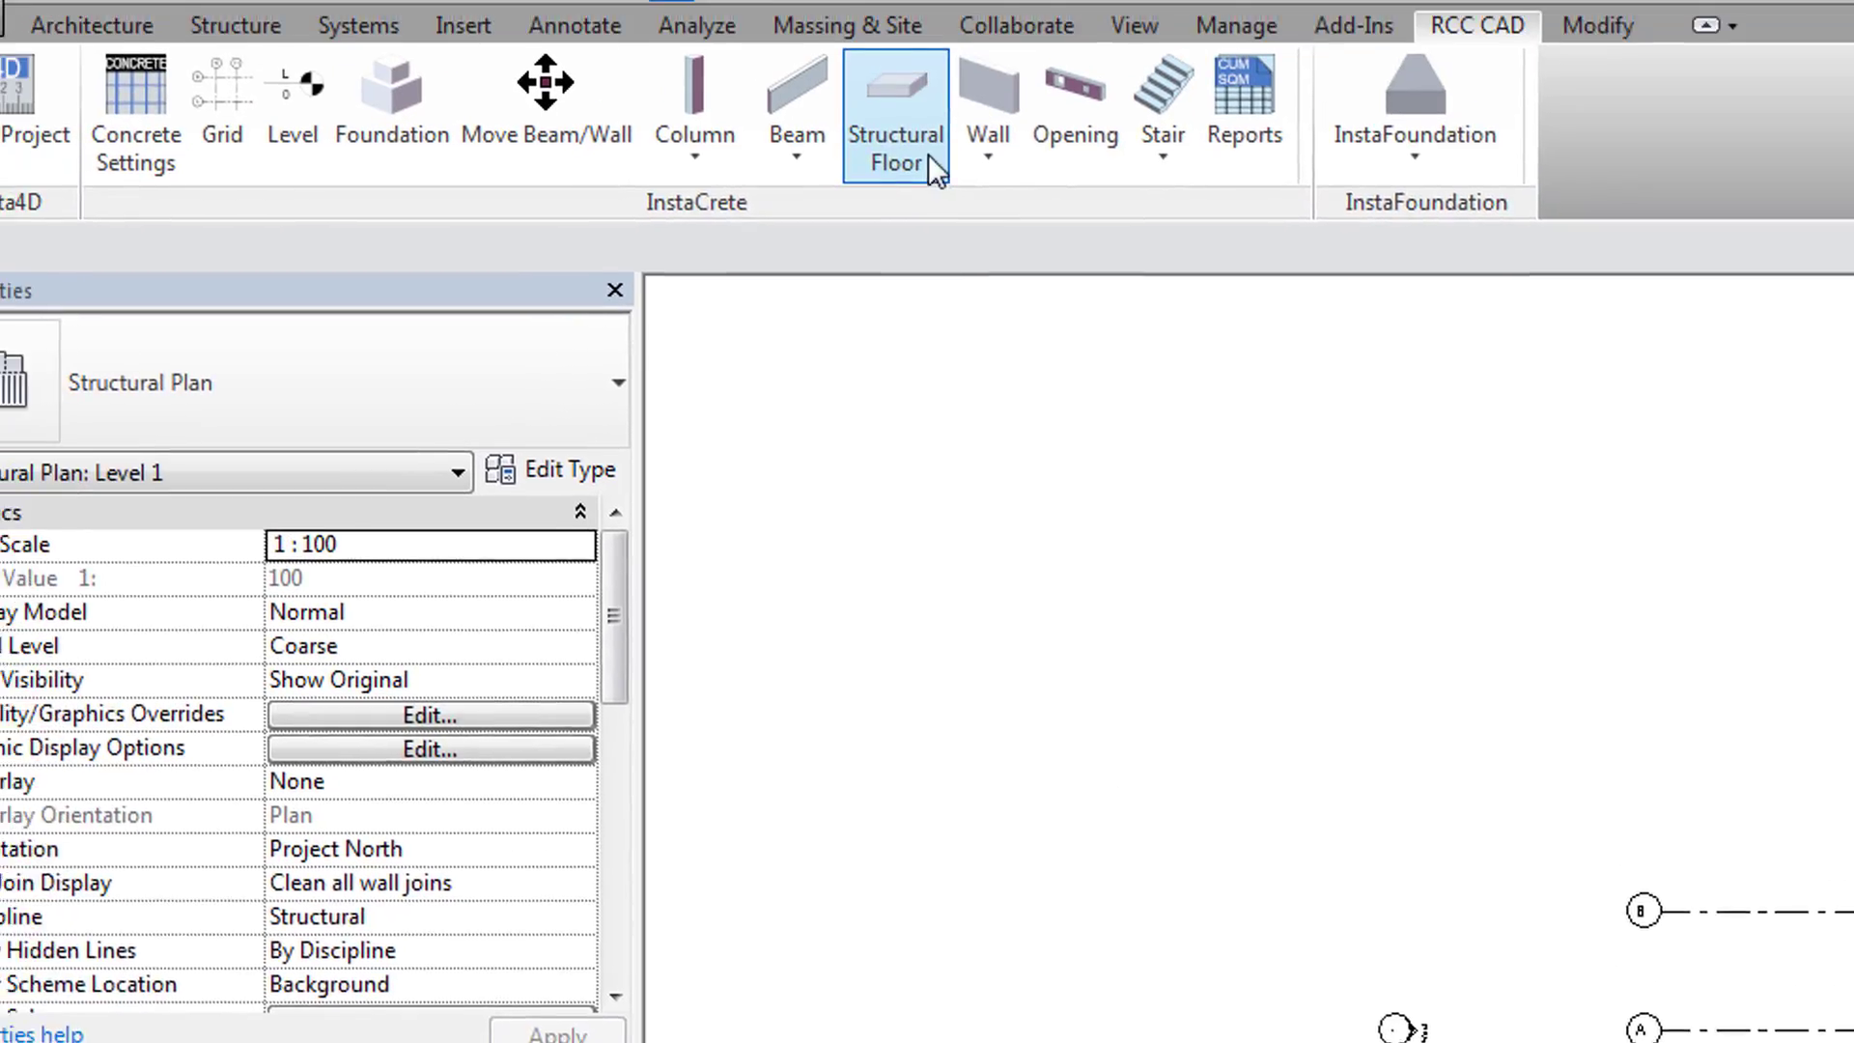
Define a structural floor slab bounded by east-west grids A and B and north-south grids 1 and 2
{"action": "left_click", "coordinate": [935, 159]}
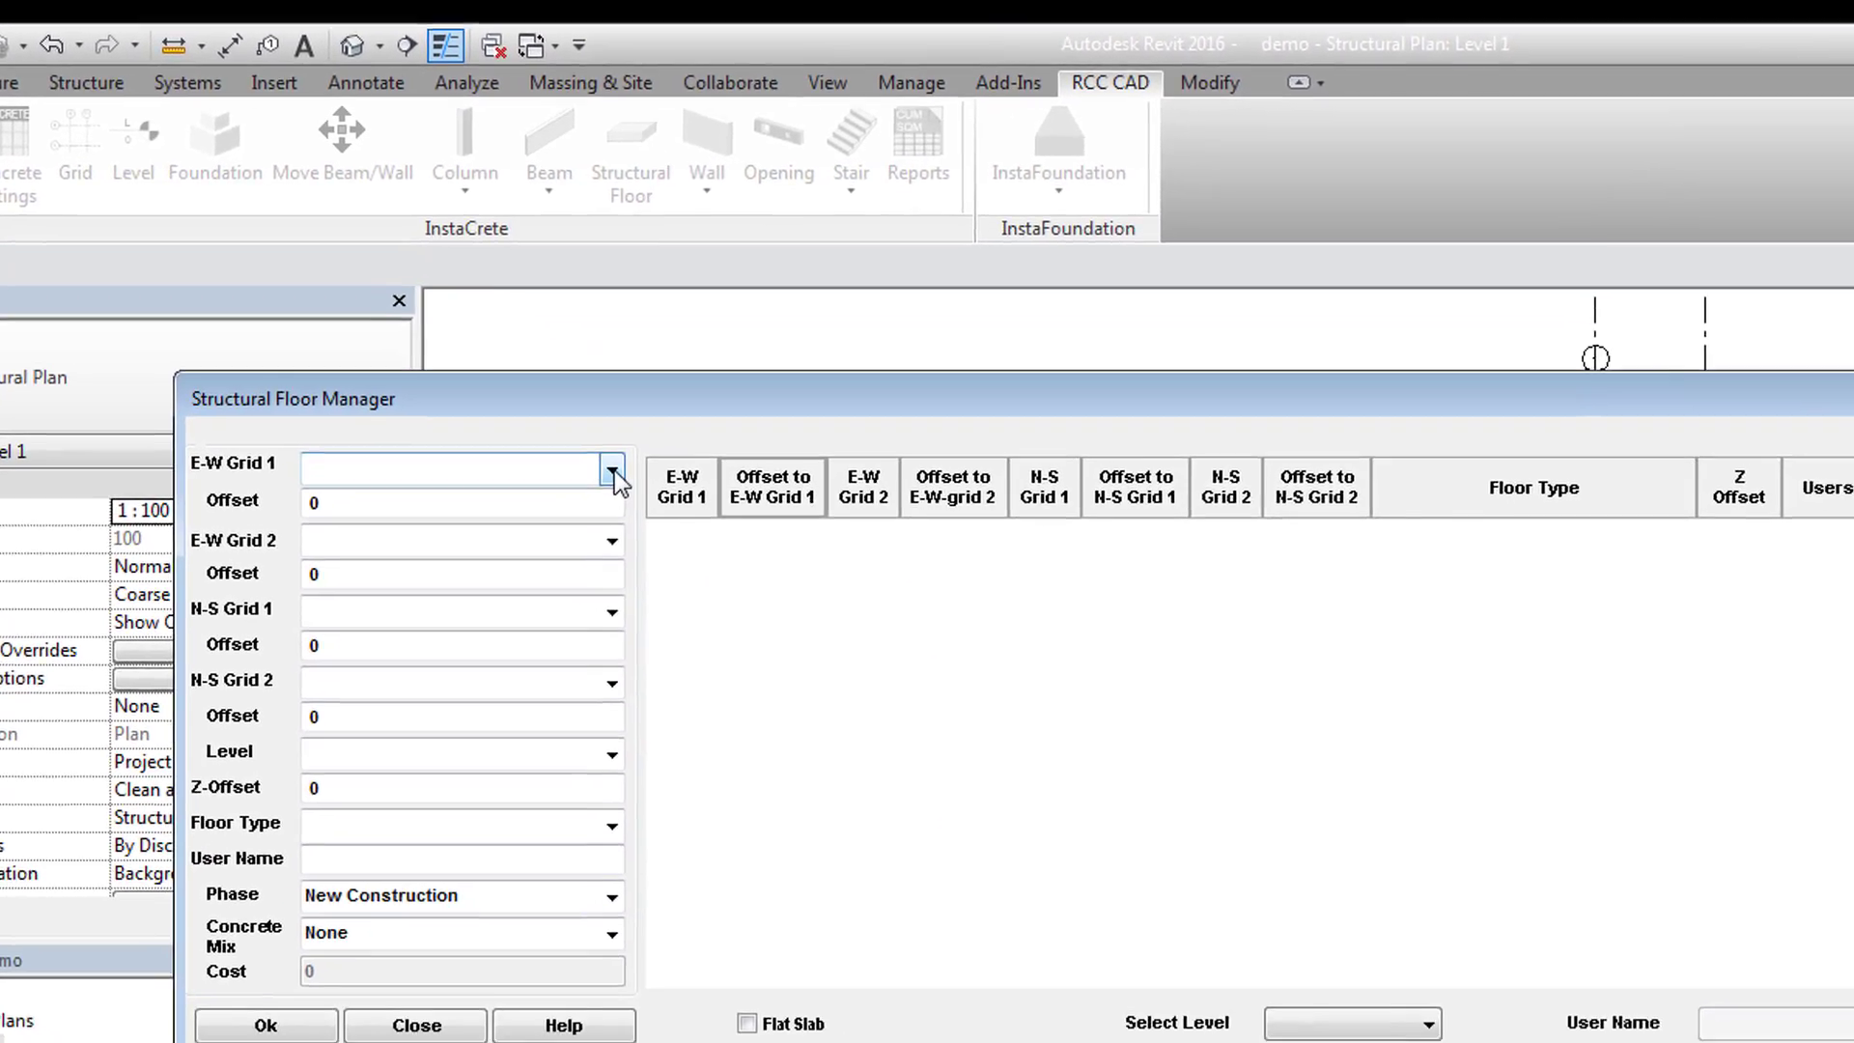
{"action": "left_click", "coordinate": [802, 539]}
{"action": "left_click", "coordinate": [397, 439]}
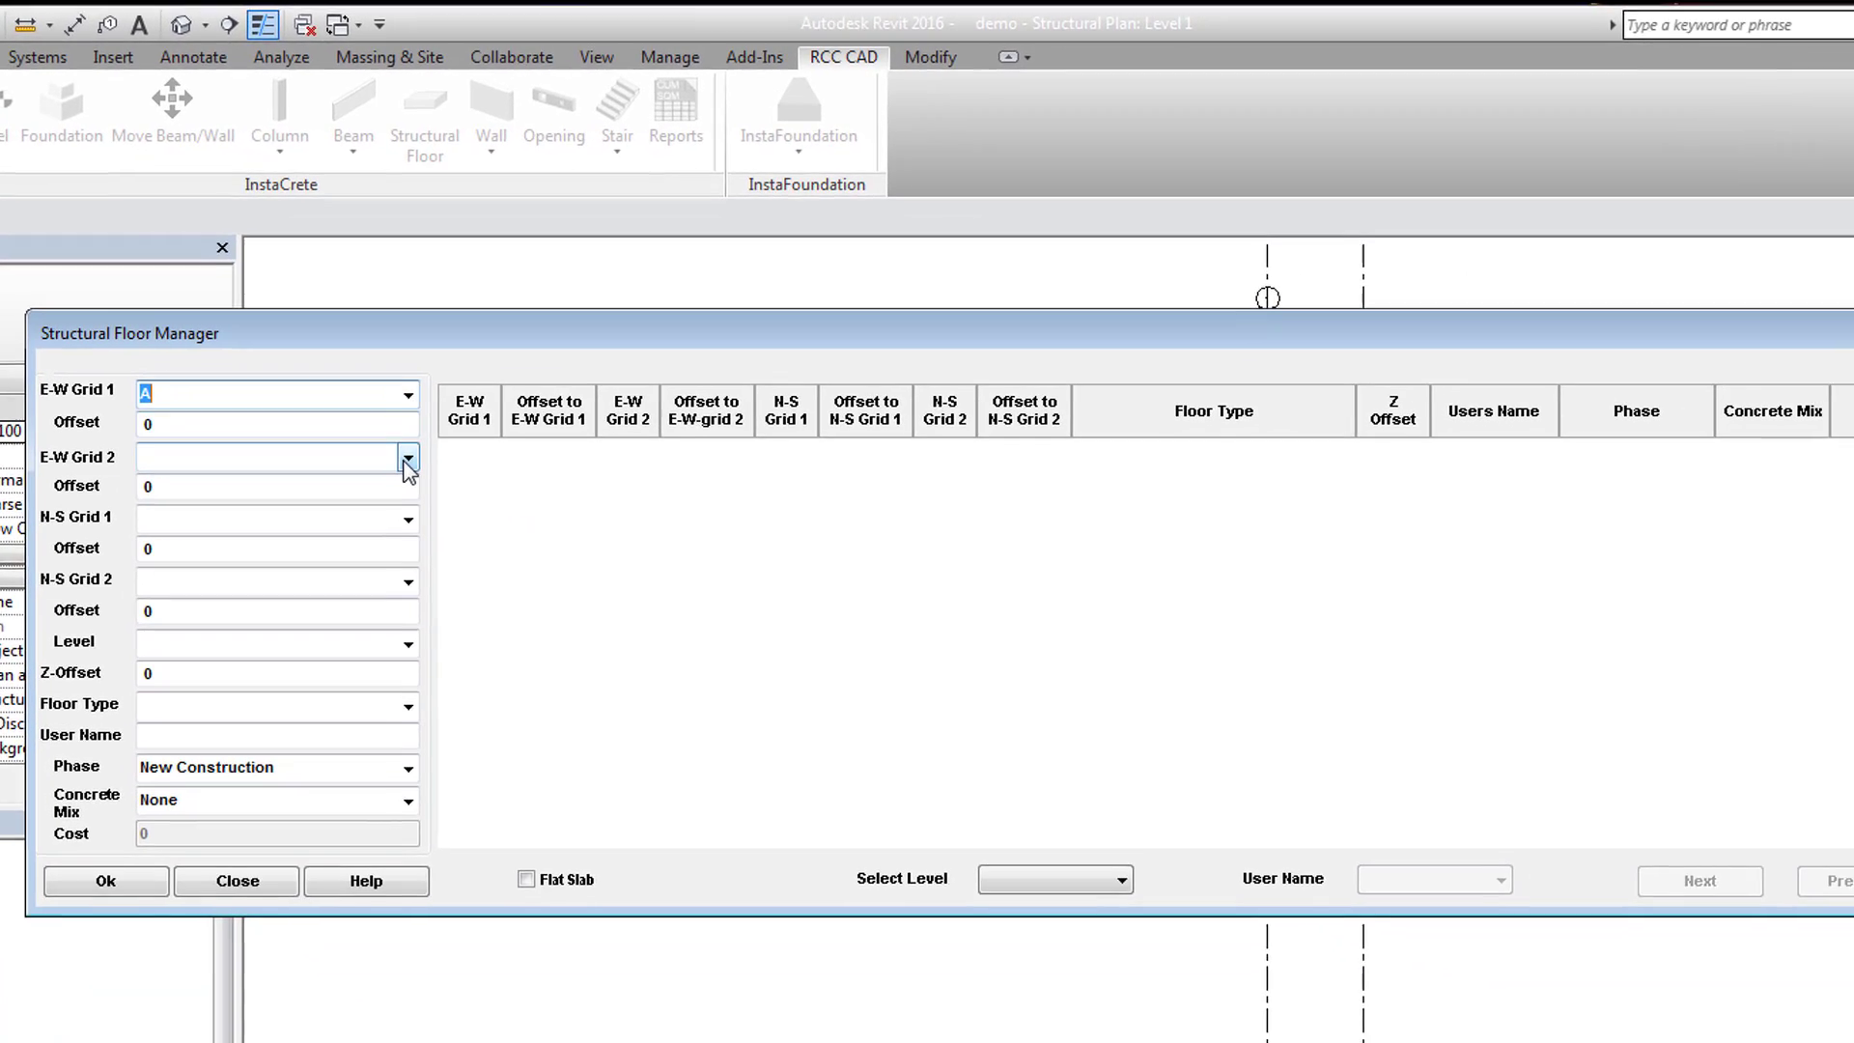
{"action": "left_click", "coordinate": [455, 477]}
{"action": "left_click", "coordinate": [411, 521]}
{"action": "left_click", "coordinate": [455, 540]}
{"action": "left_click", "coordinate": [340, 530]}
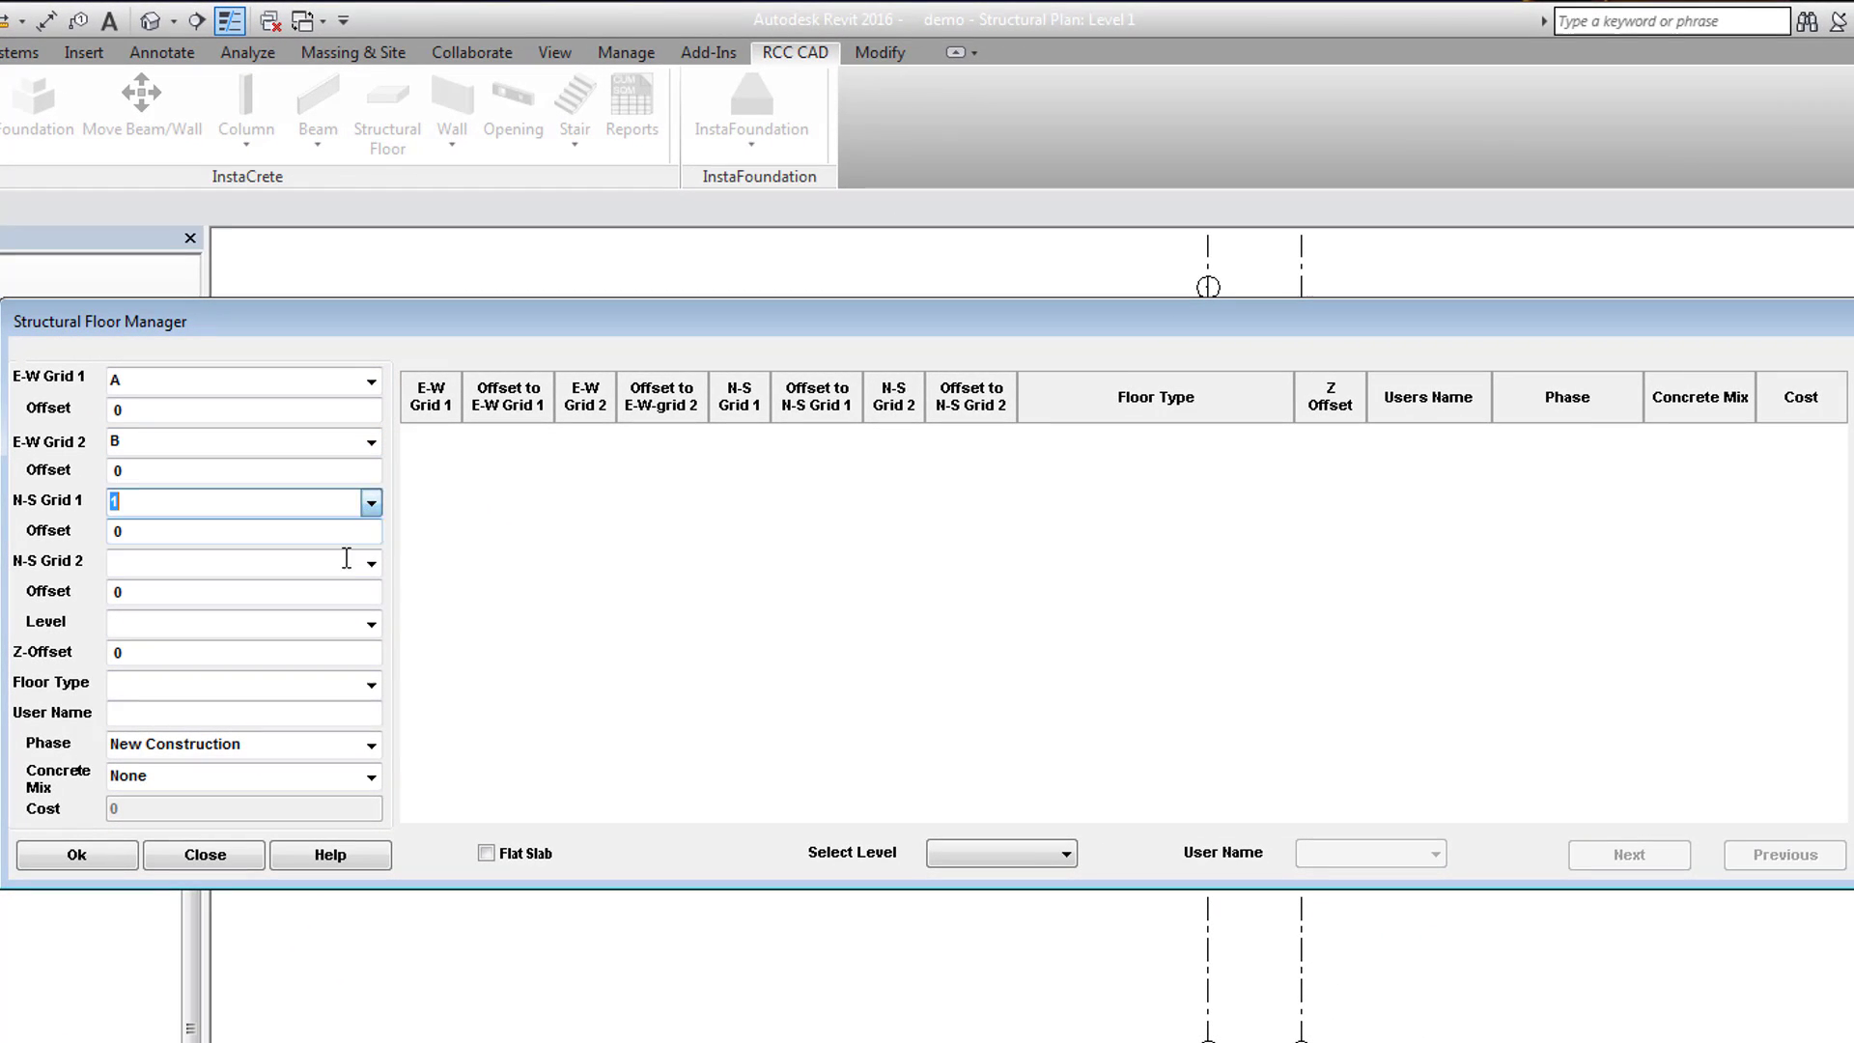
{"action": "left_click", "coordinate": [371, 563]}
{"action": "left_click", "coordinate": [314, 609]}
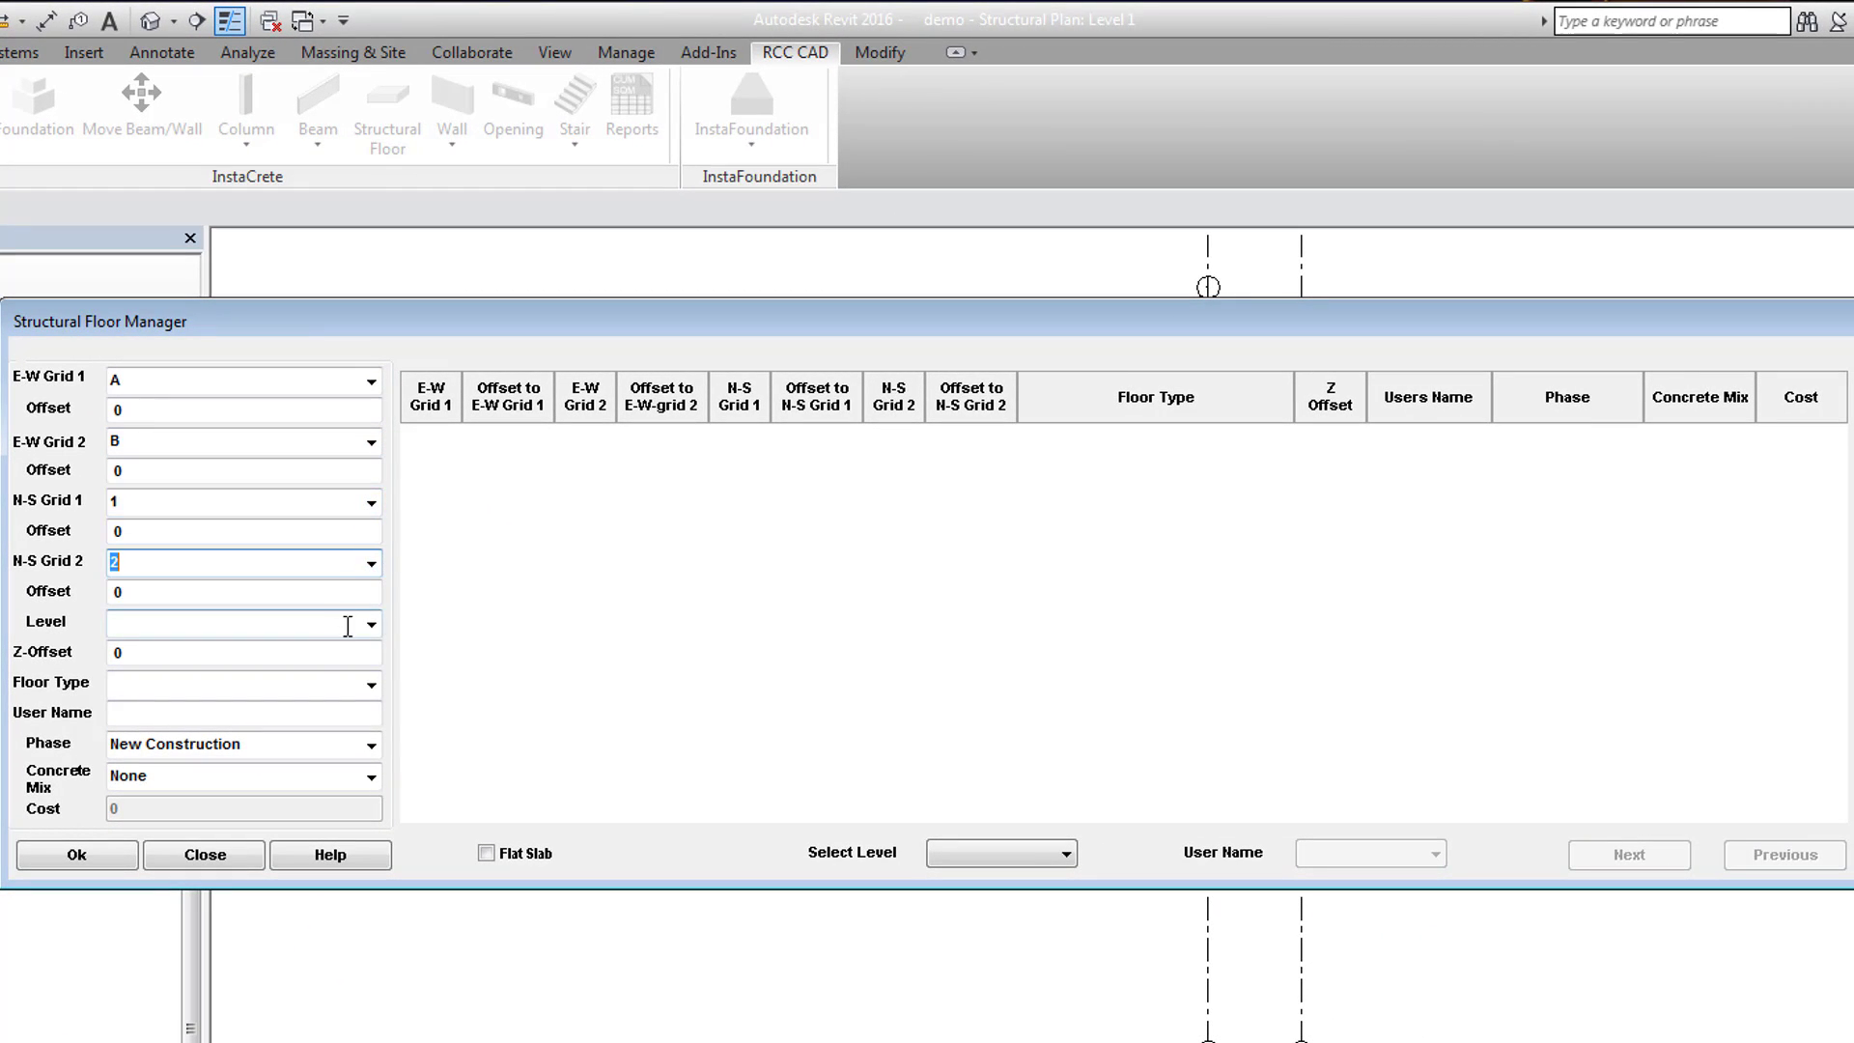
Put the slab on Level 2 with floor type Generic 300mm and create it
{"action": "left_click", "coordinate": [371, 625]}
{"action": "left_click", "coordinate": [331, 649]}
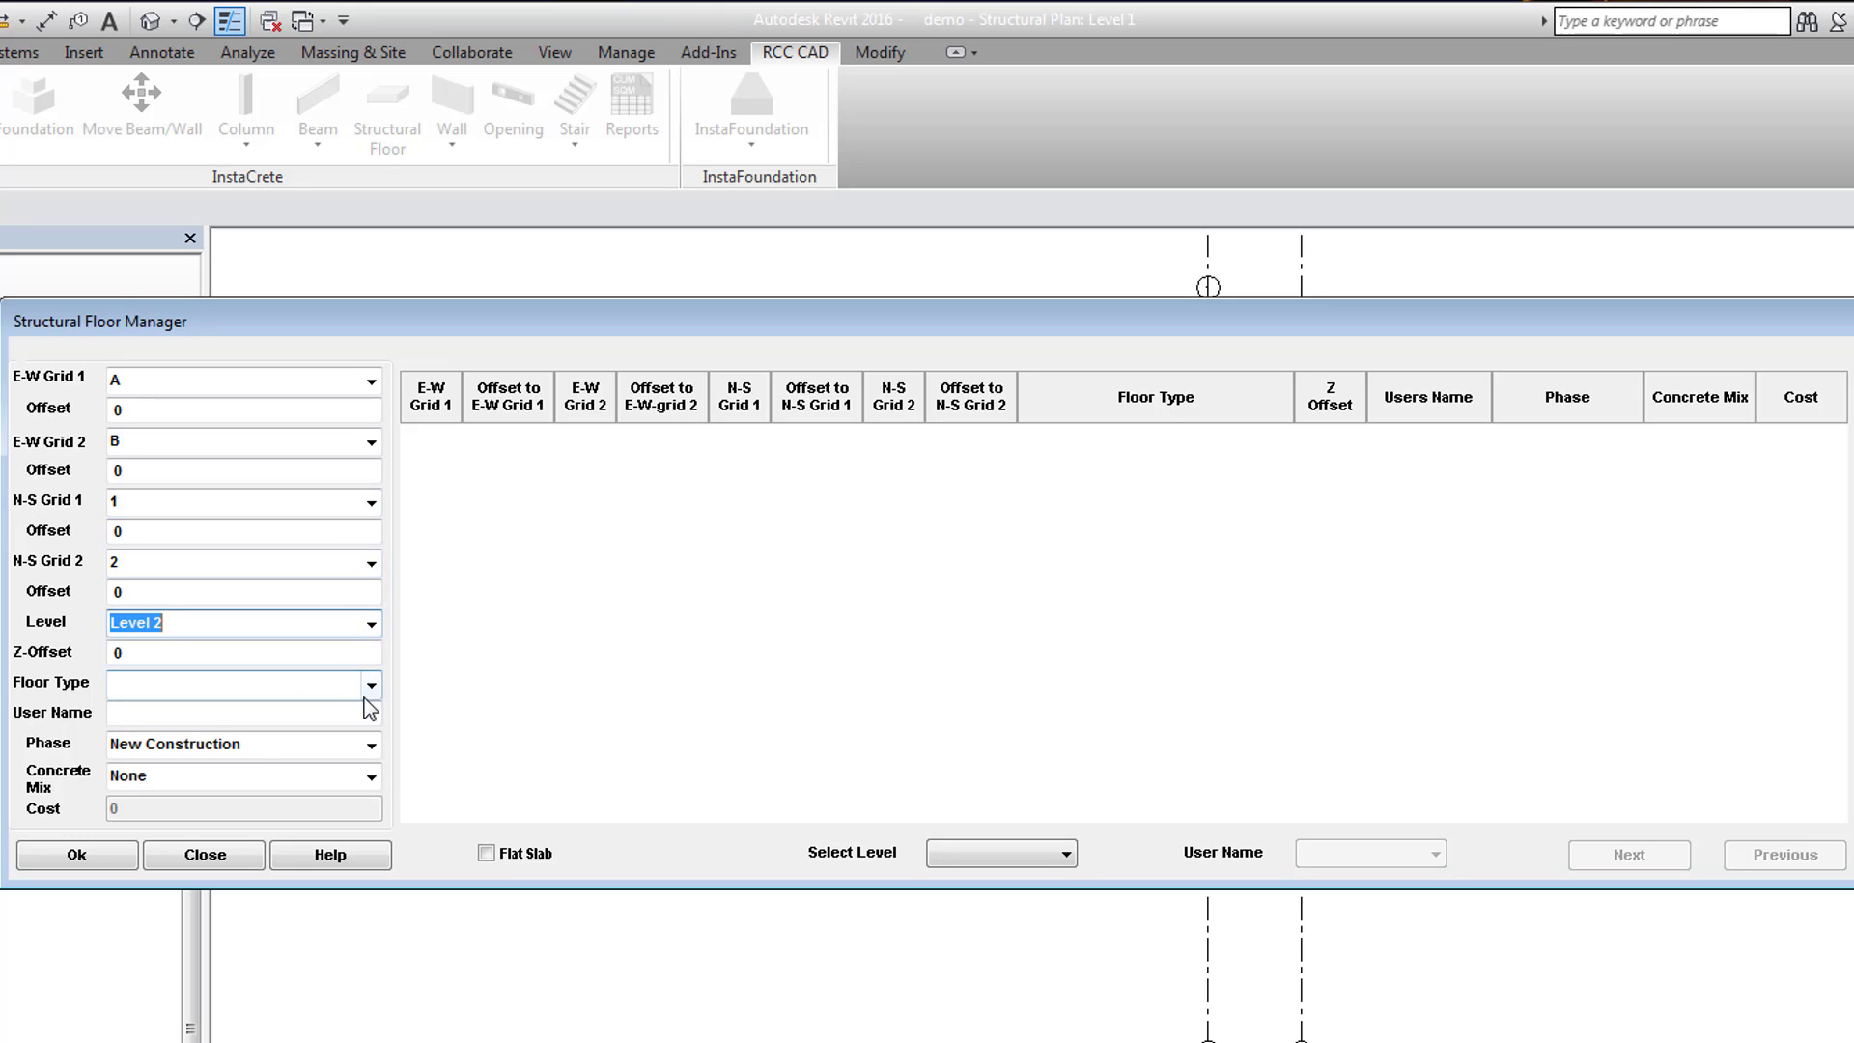
{"action": "left_click", "coordinate": [371, 684]}
{"action": "left_click", "coordinate": [328, 714]}
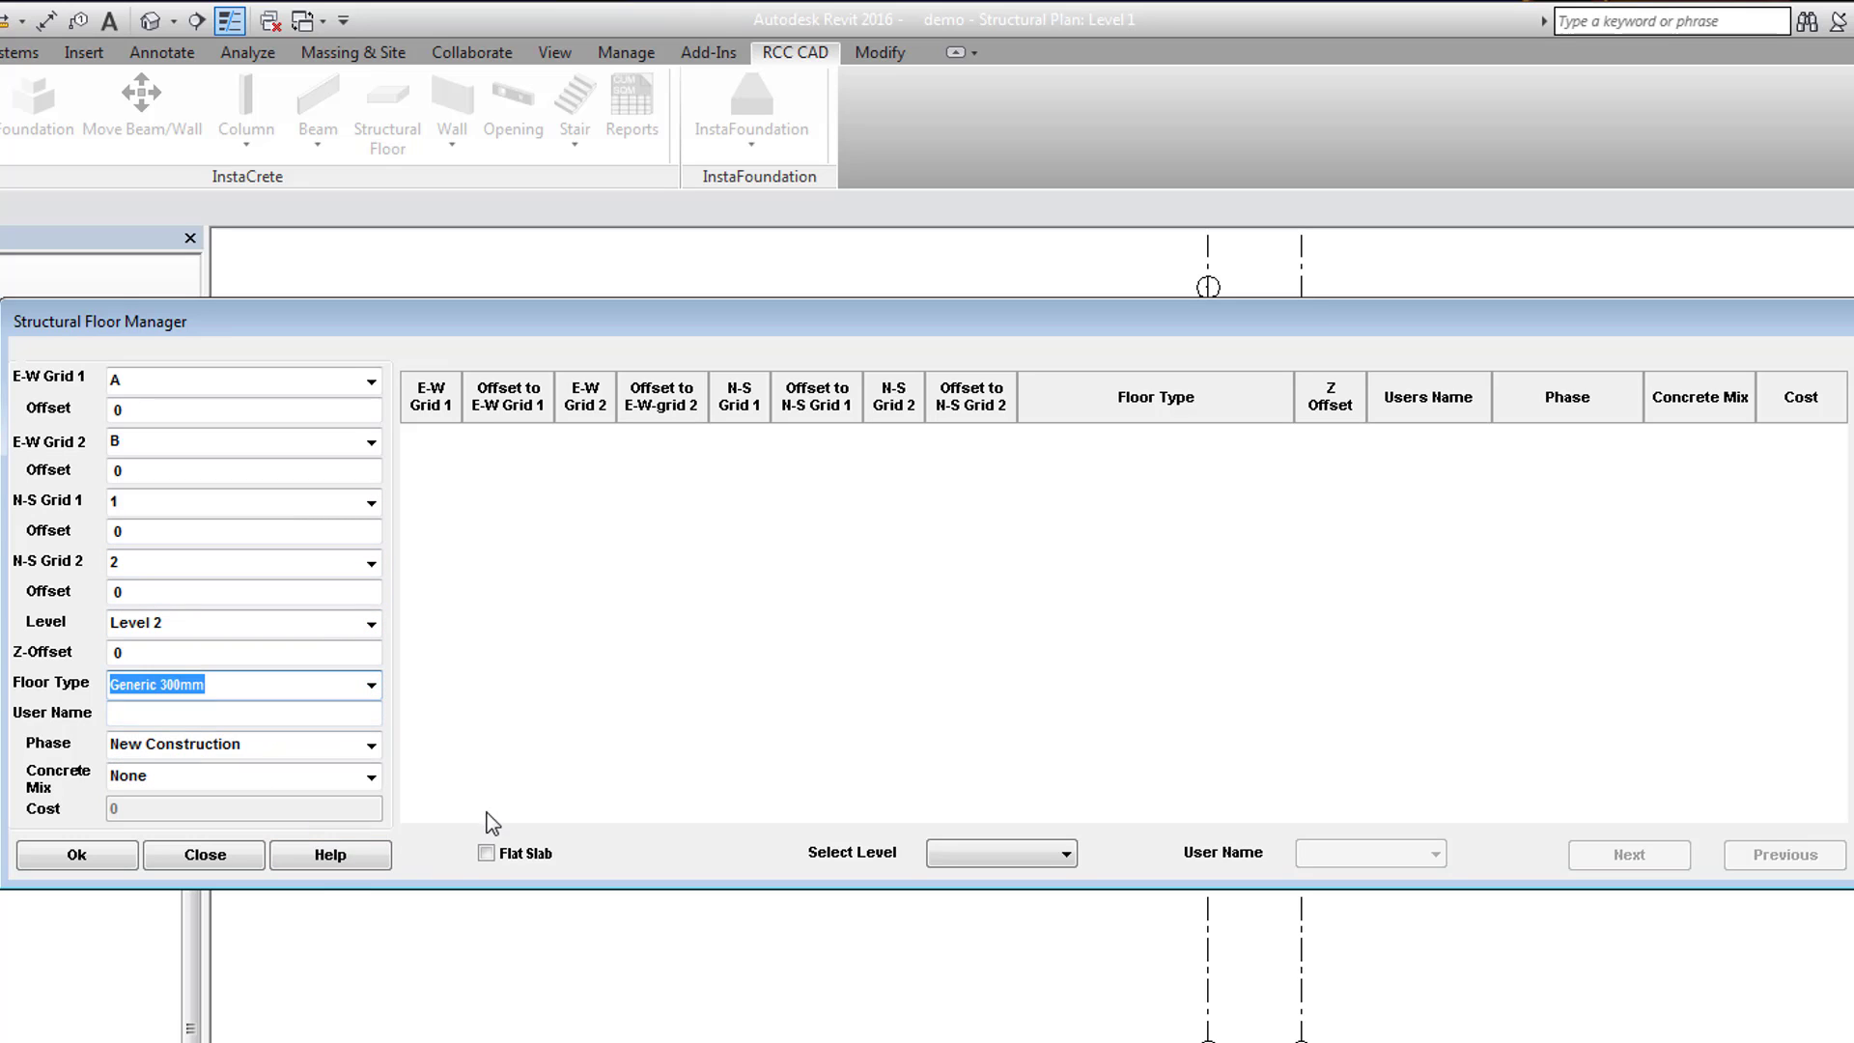
{"action": "left_click", "coordinate": [135, 859]}
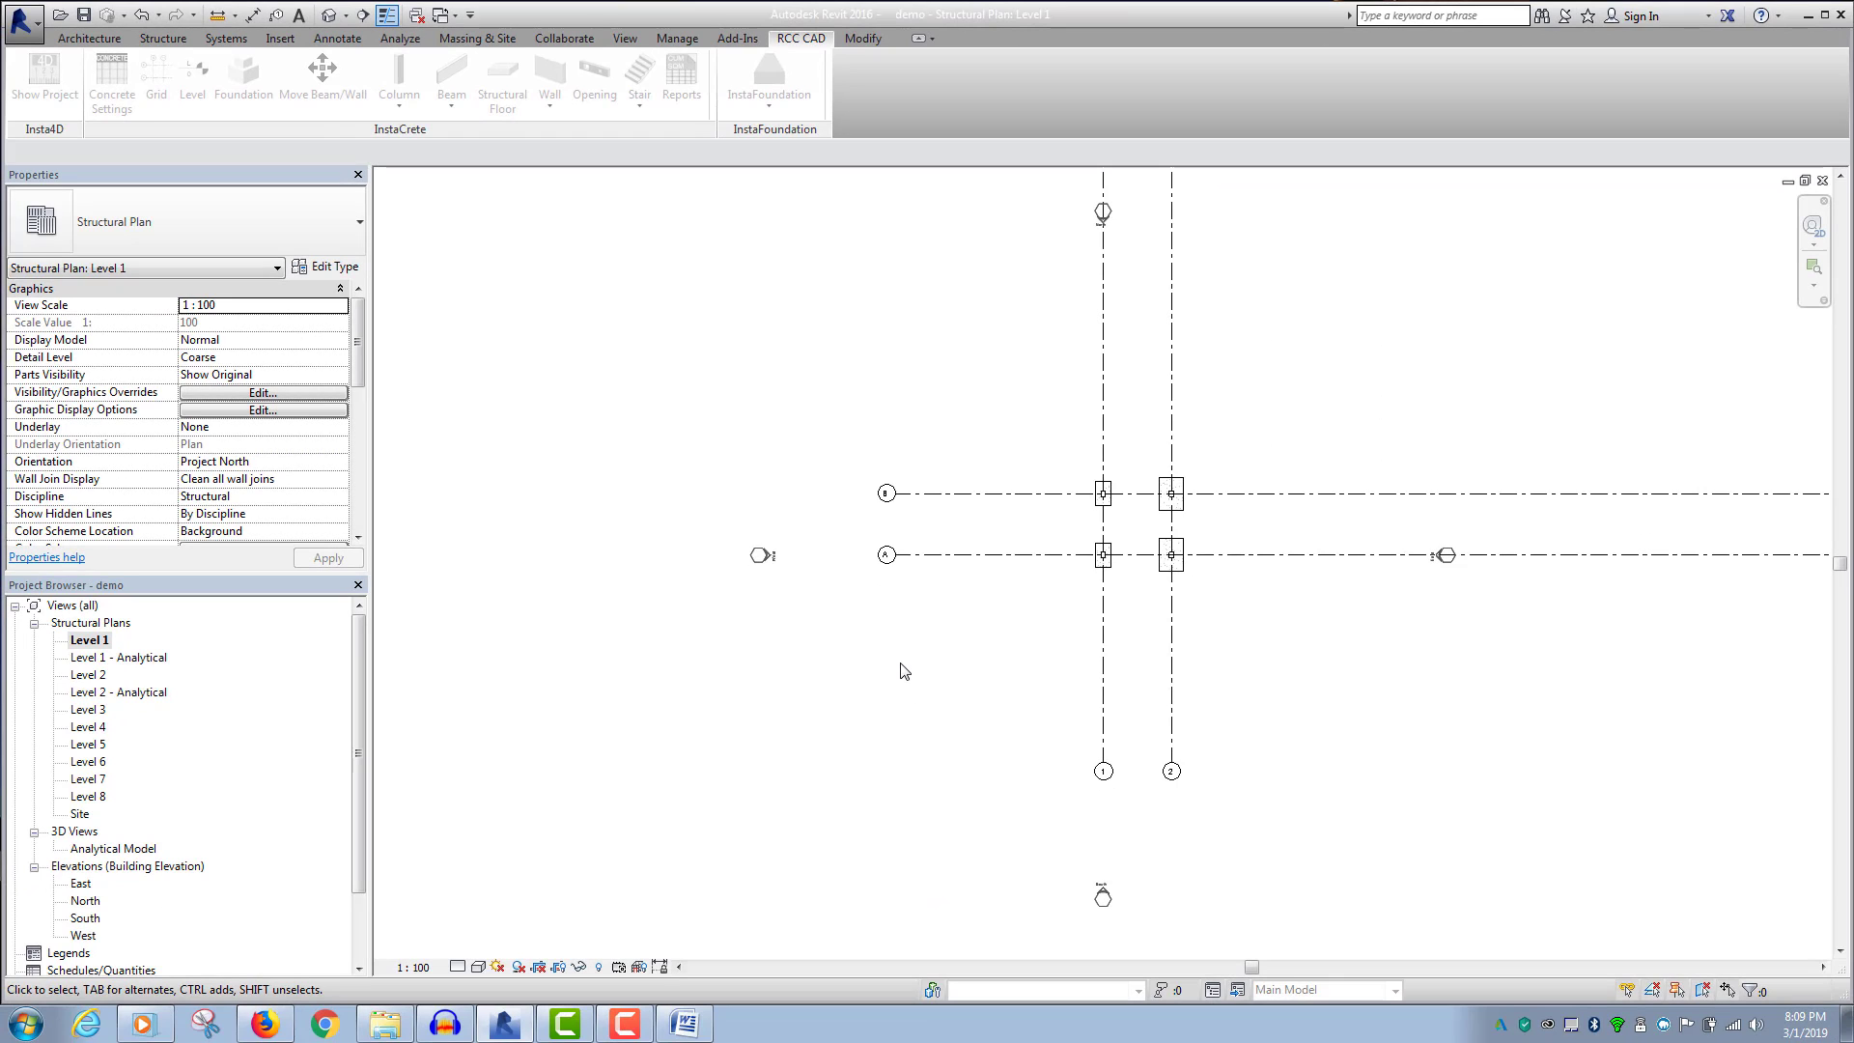
Dismiss the slab warning and start a Quick Wall setup with base Level 2
{"action": "left_click", "coordinate": [976, 580]}
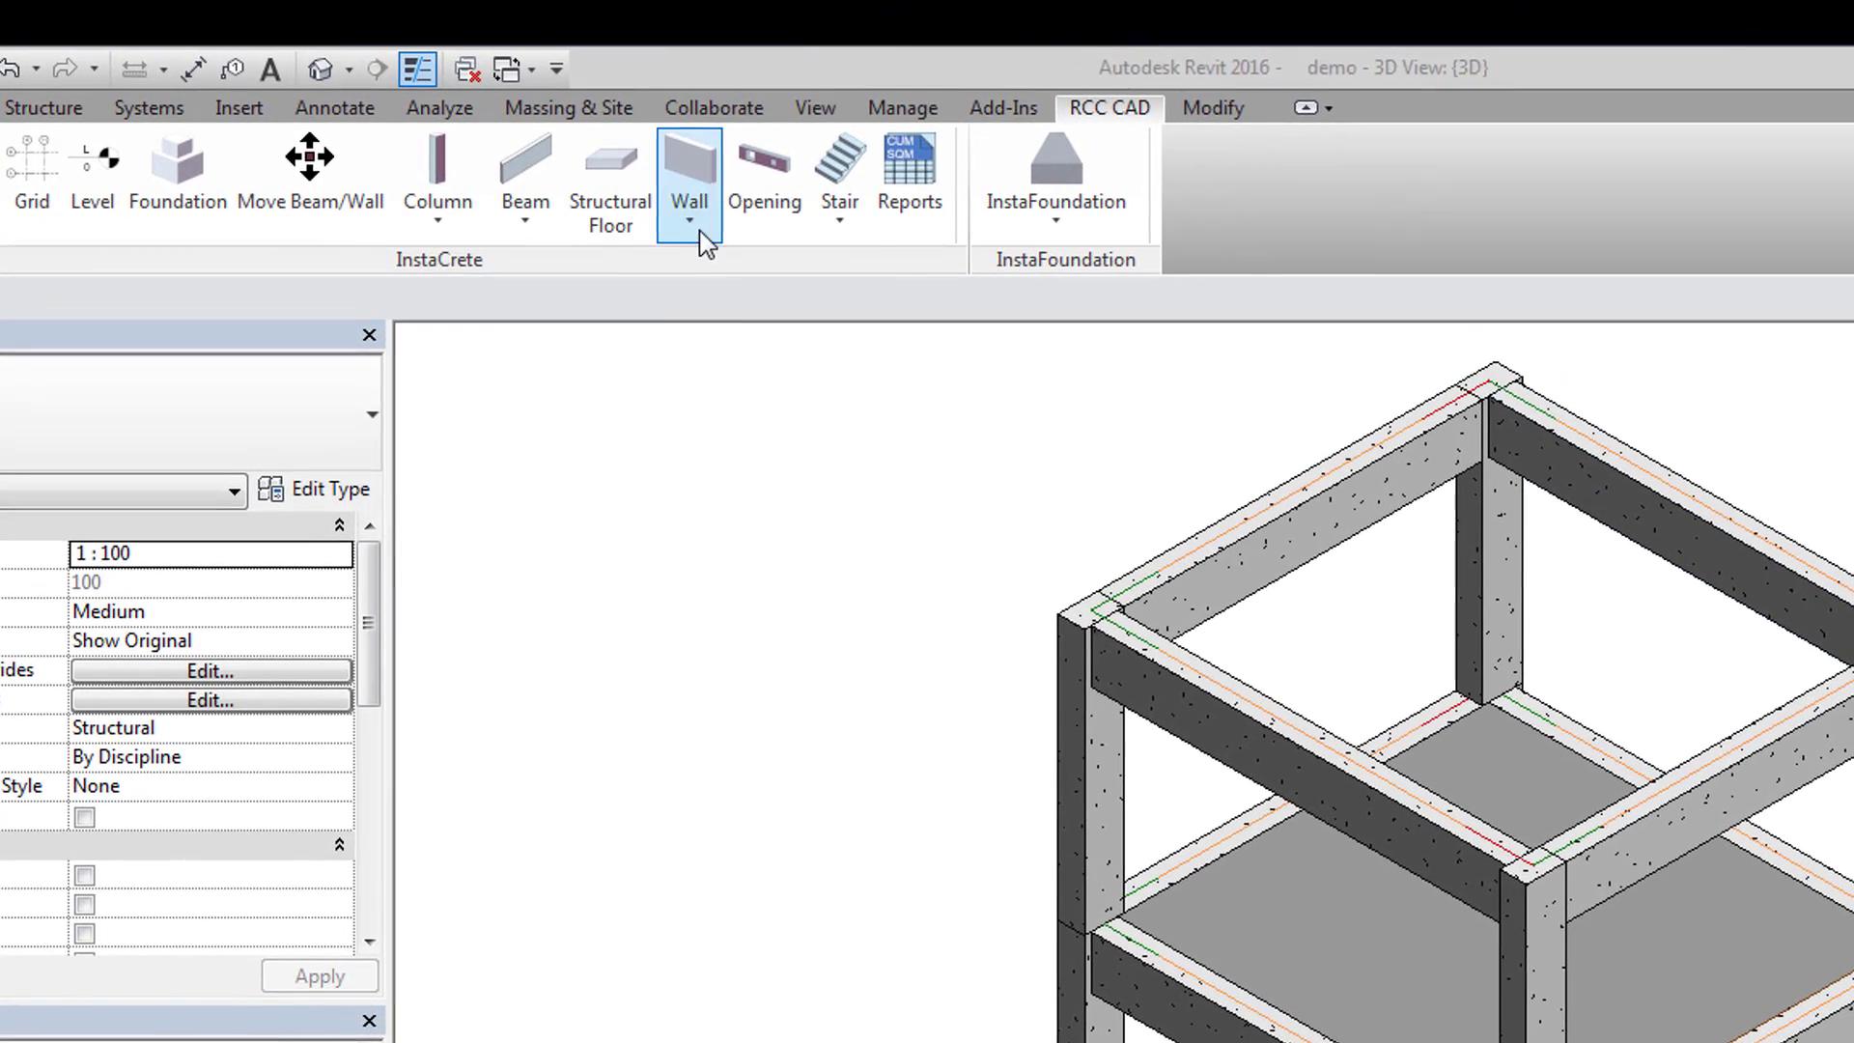
{"action": "left_click", "coordinate": [701, 232]}
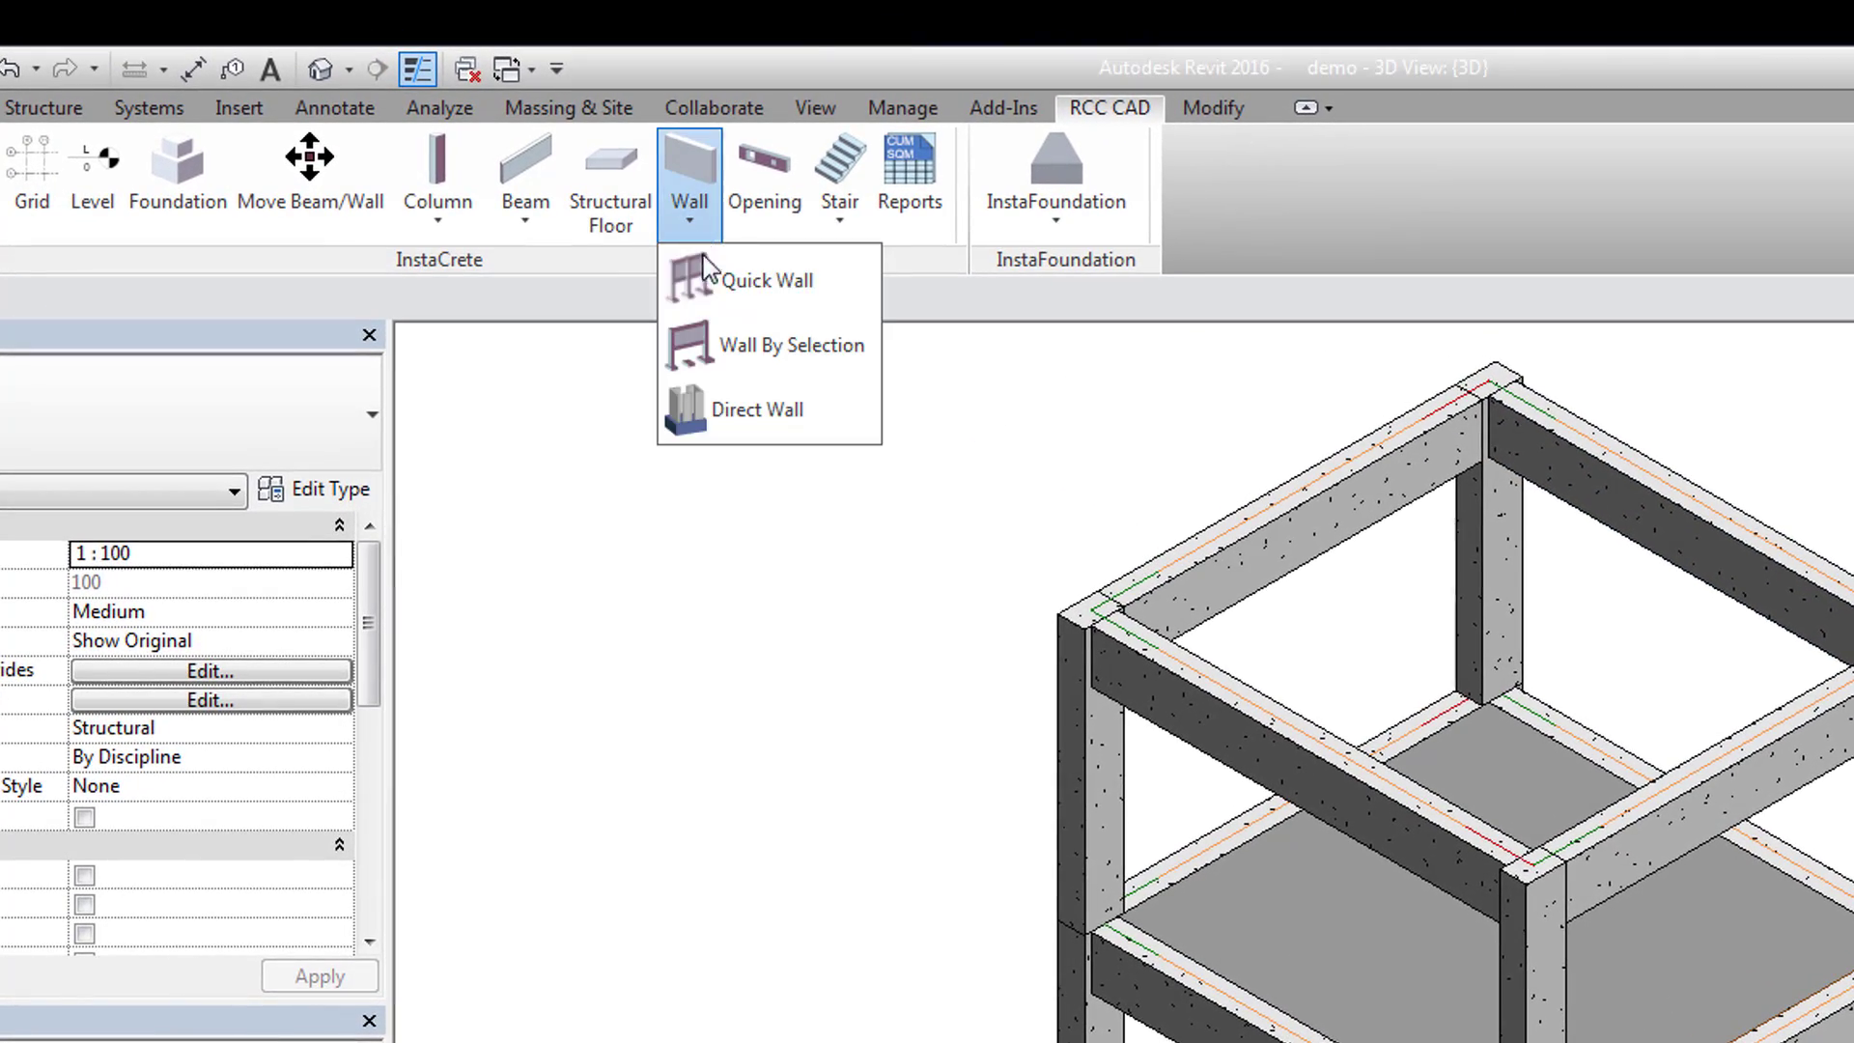
{"action": "left_click", "coordinate": [714, 277]}
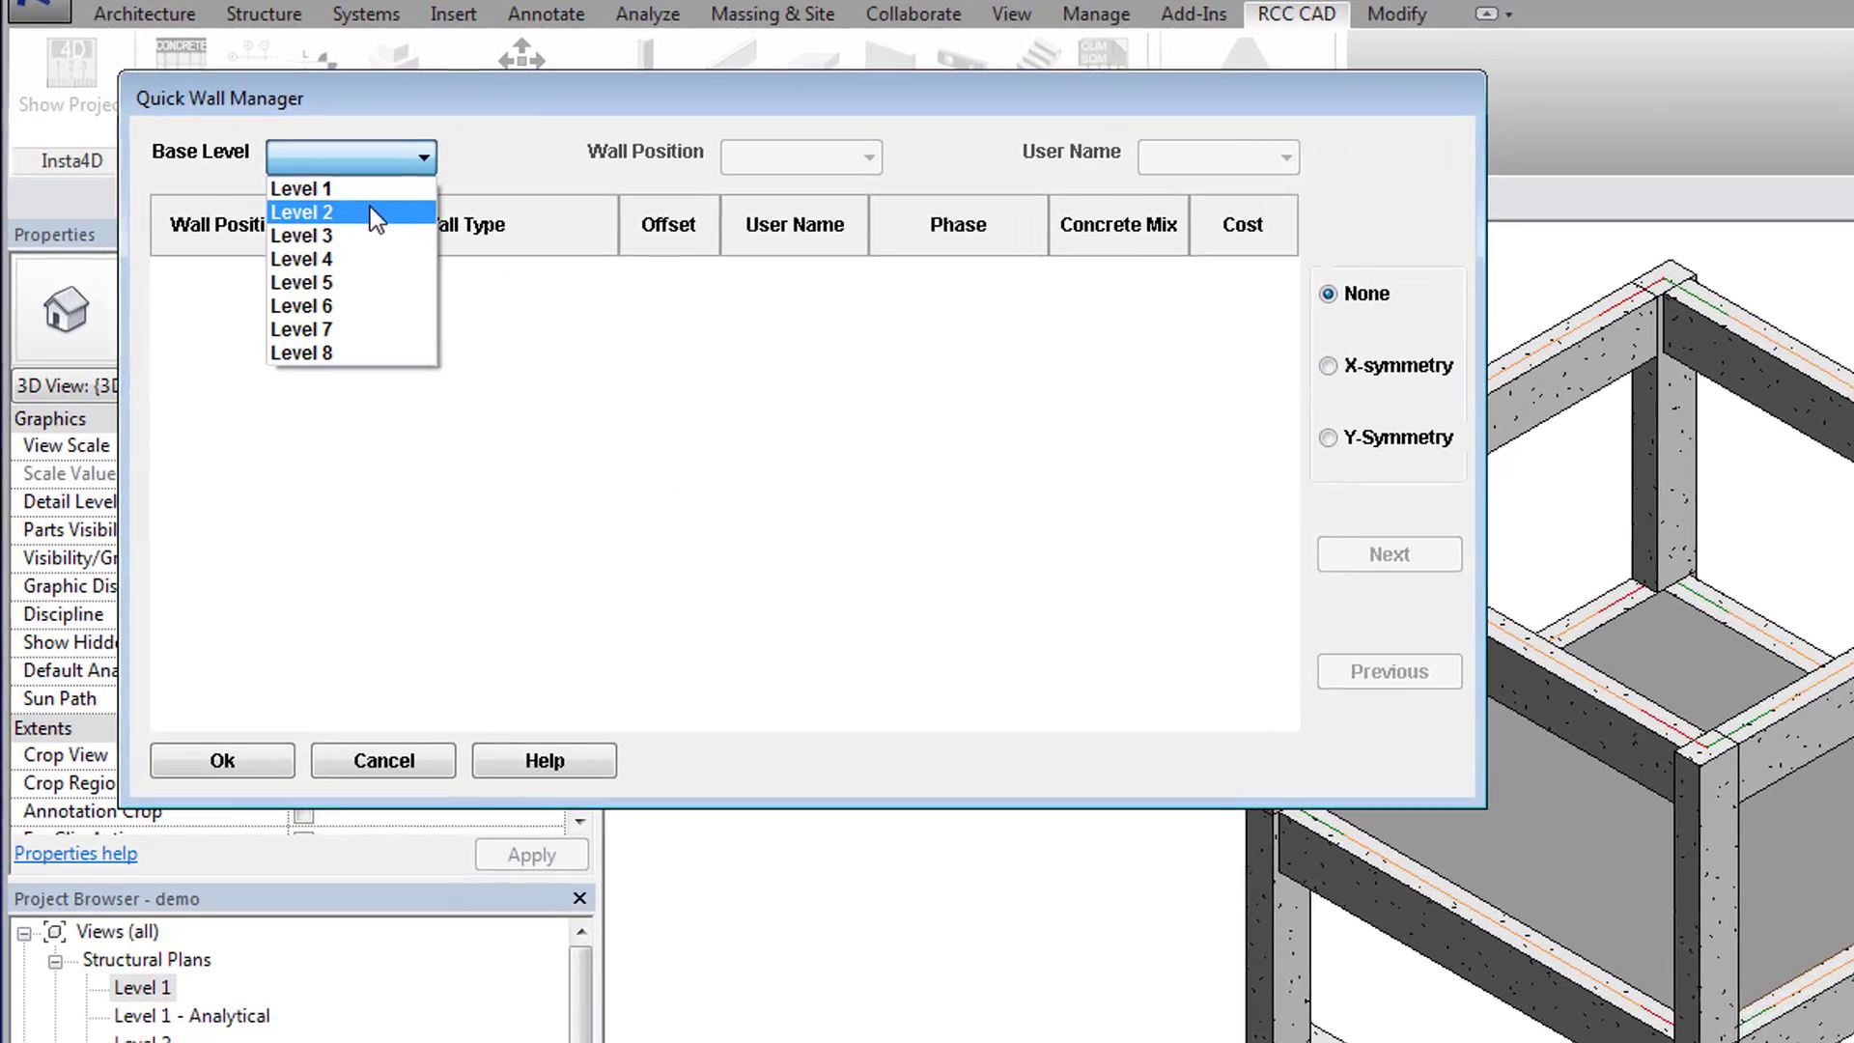
{"action": "left_click", "coordinate": [352, 199]}
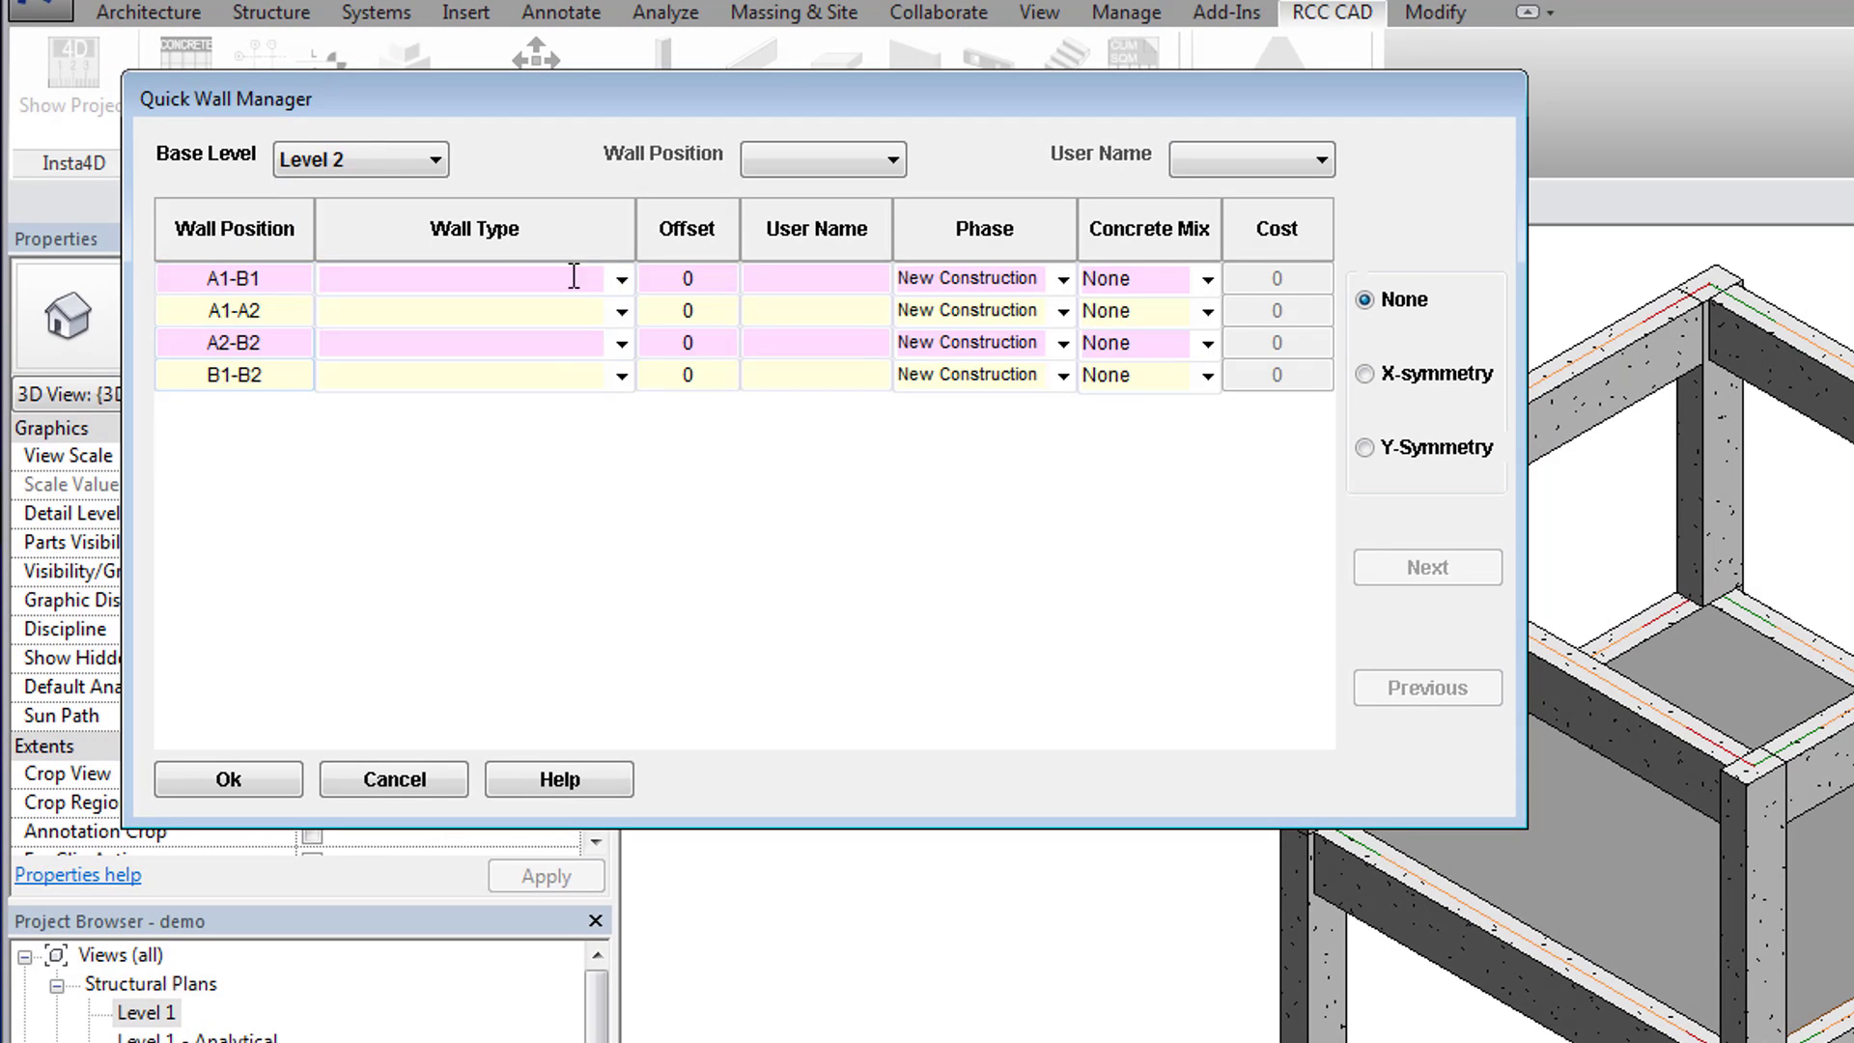
Assign Curtain Wall 1 to span A1-B1 and Generic - 200mm to A1-A2, A2-B2 and B1-B2
{"action": "left_click", "coordinate": [622, 280]}
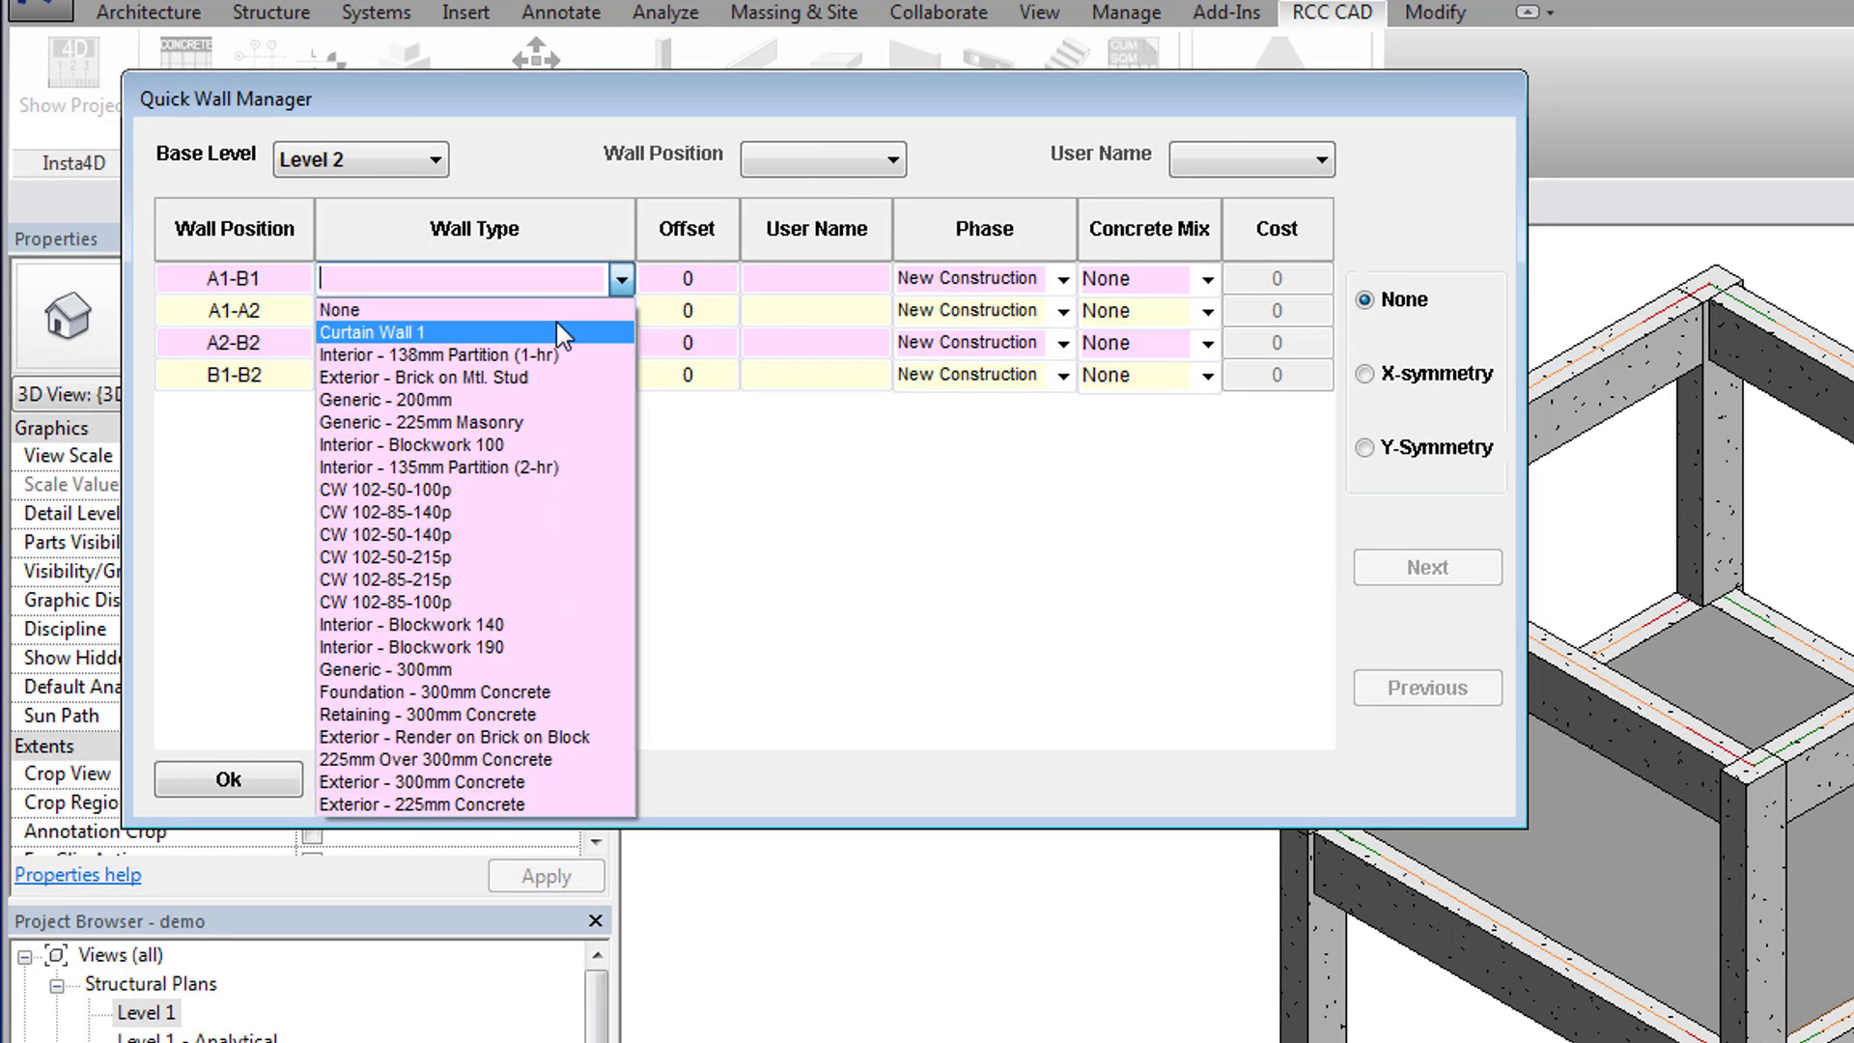
{"action": "left_click", "coordinate": [556, 322]}
{"action": "left_click", "coordinate": [622, 312]}
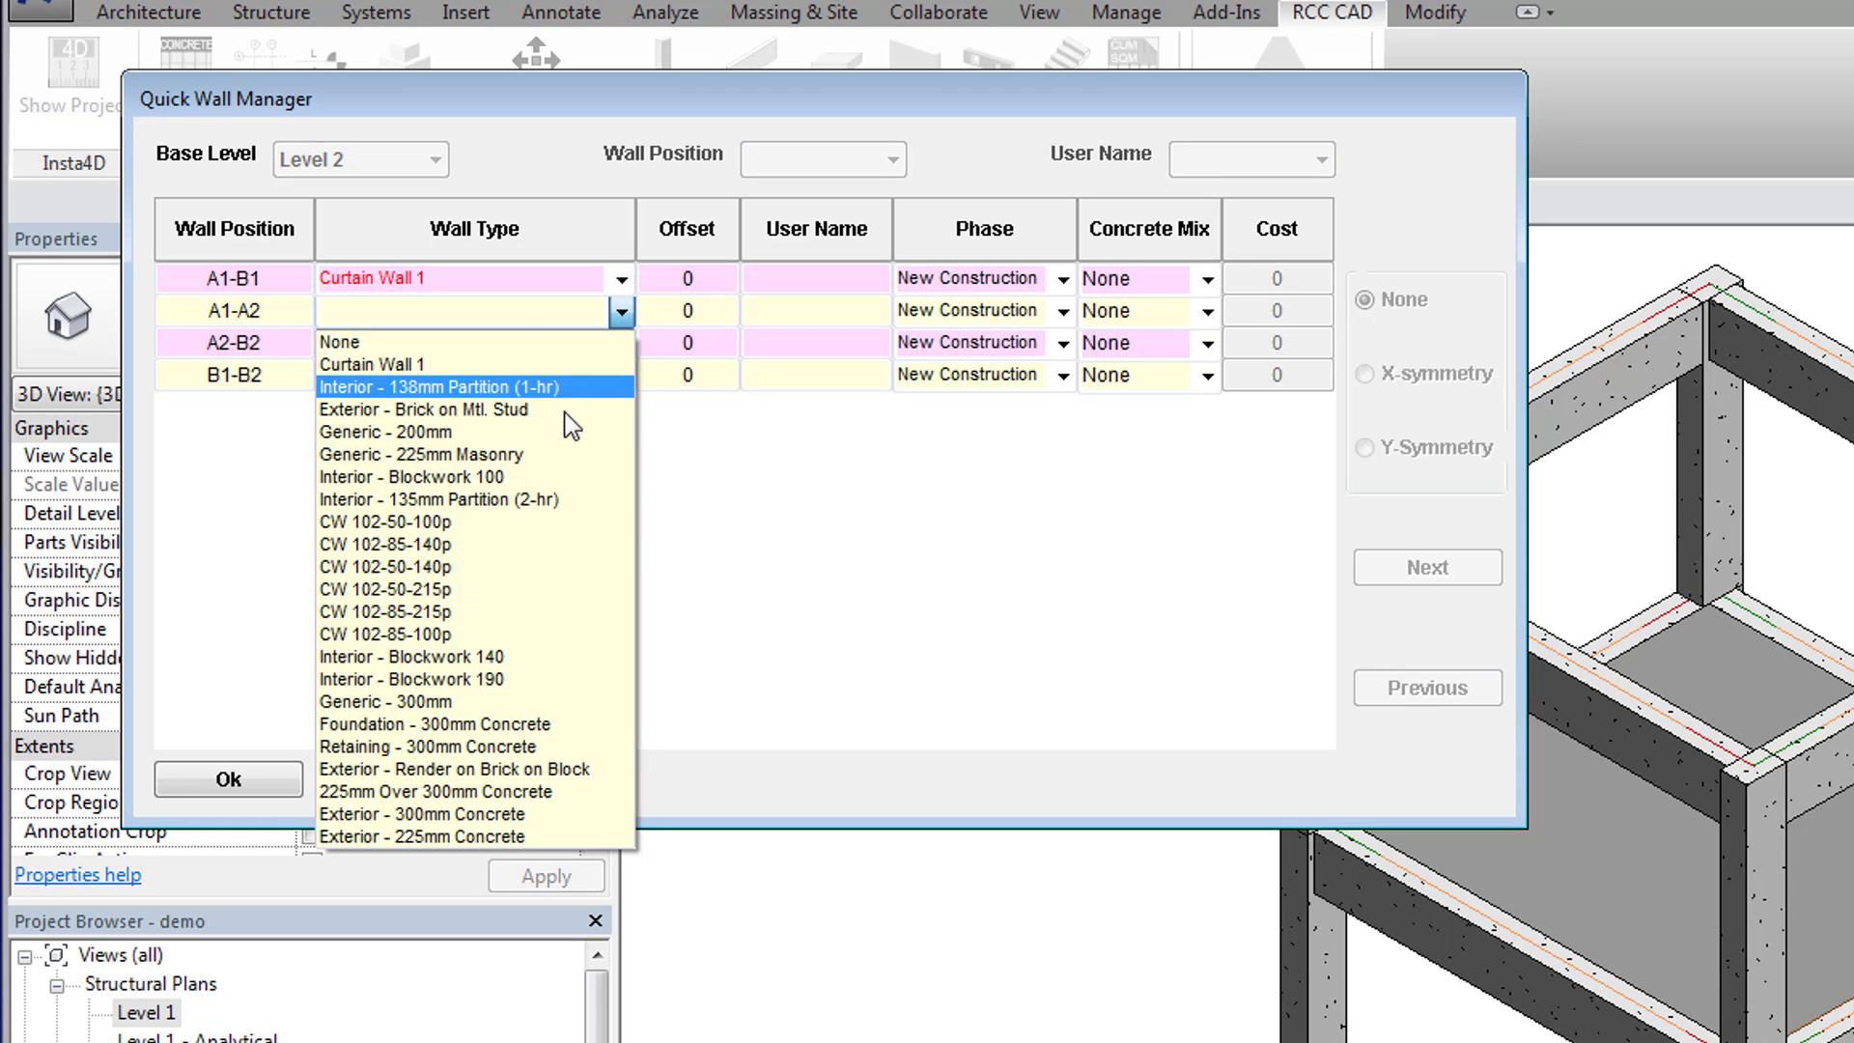
{"action": "left_click", "coordinate": [564, 432]}
{"action": "left_click", "coordinate": [621, 344]}
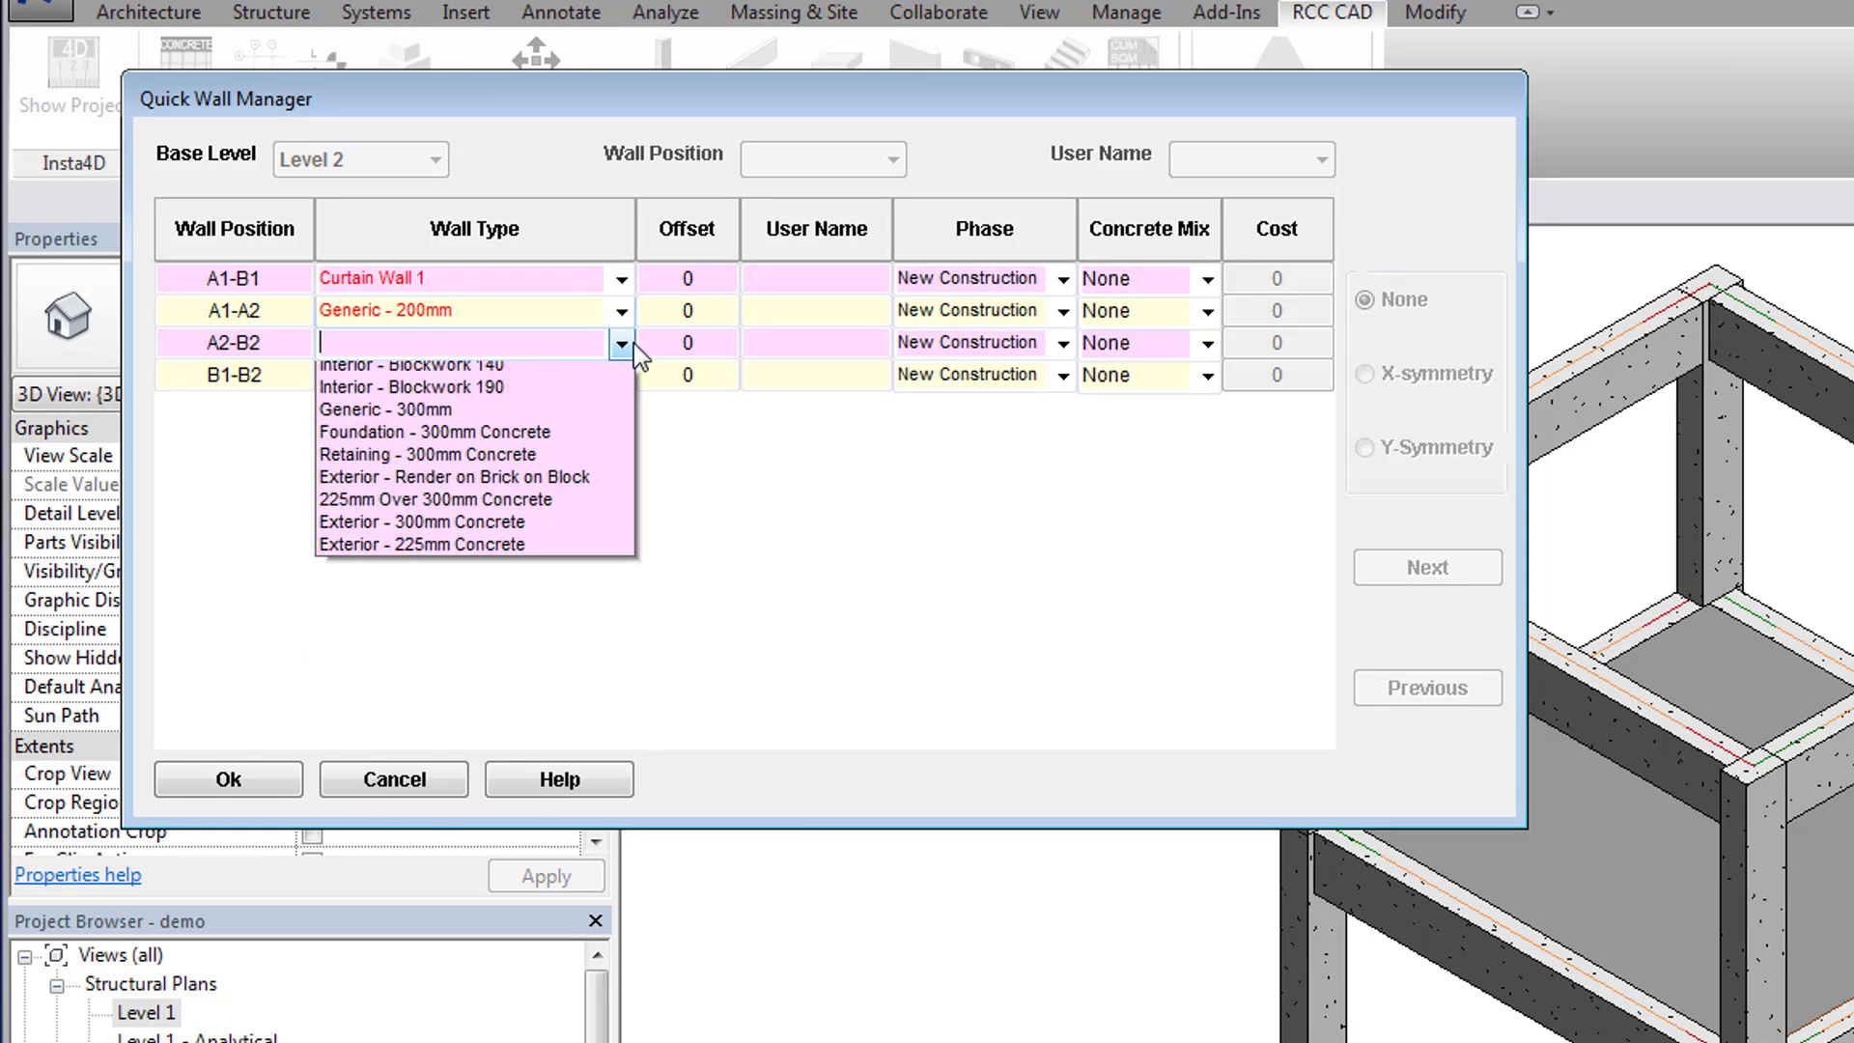
{"action": "left_click", "coordinate": [532, 467]}
{"action": "left_click", "coordinate": [621, 375]}
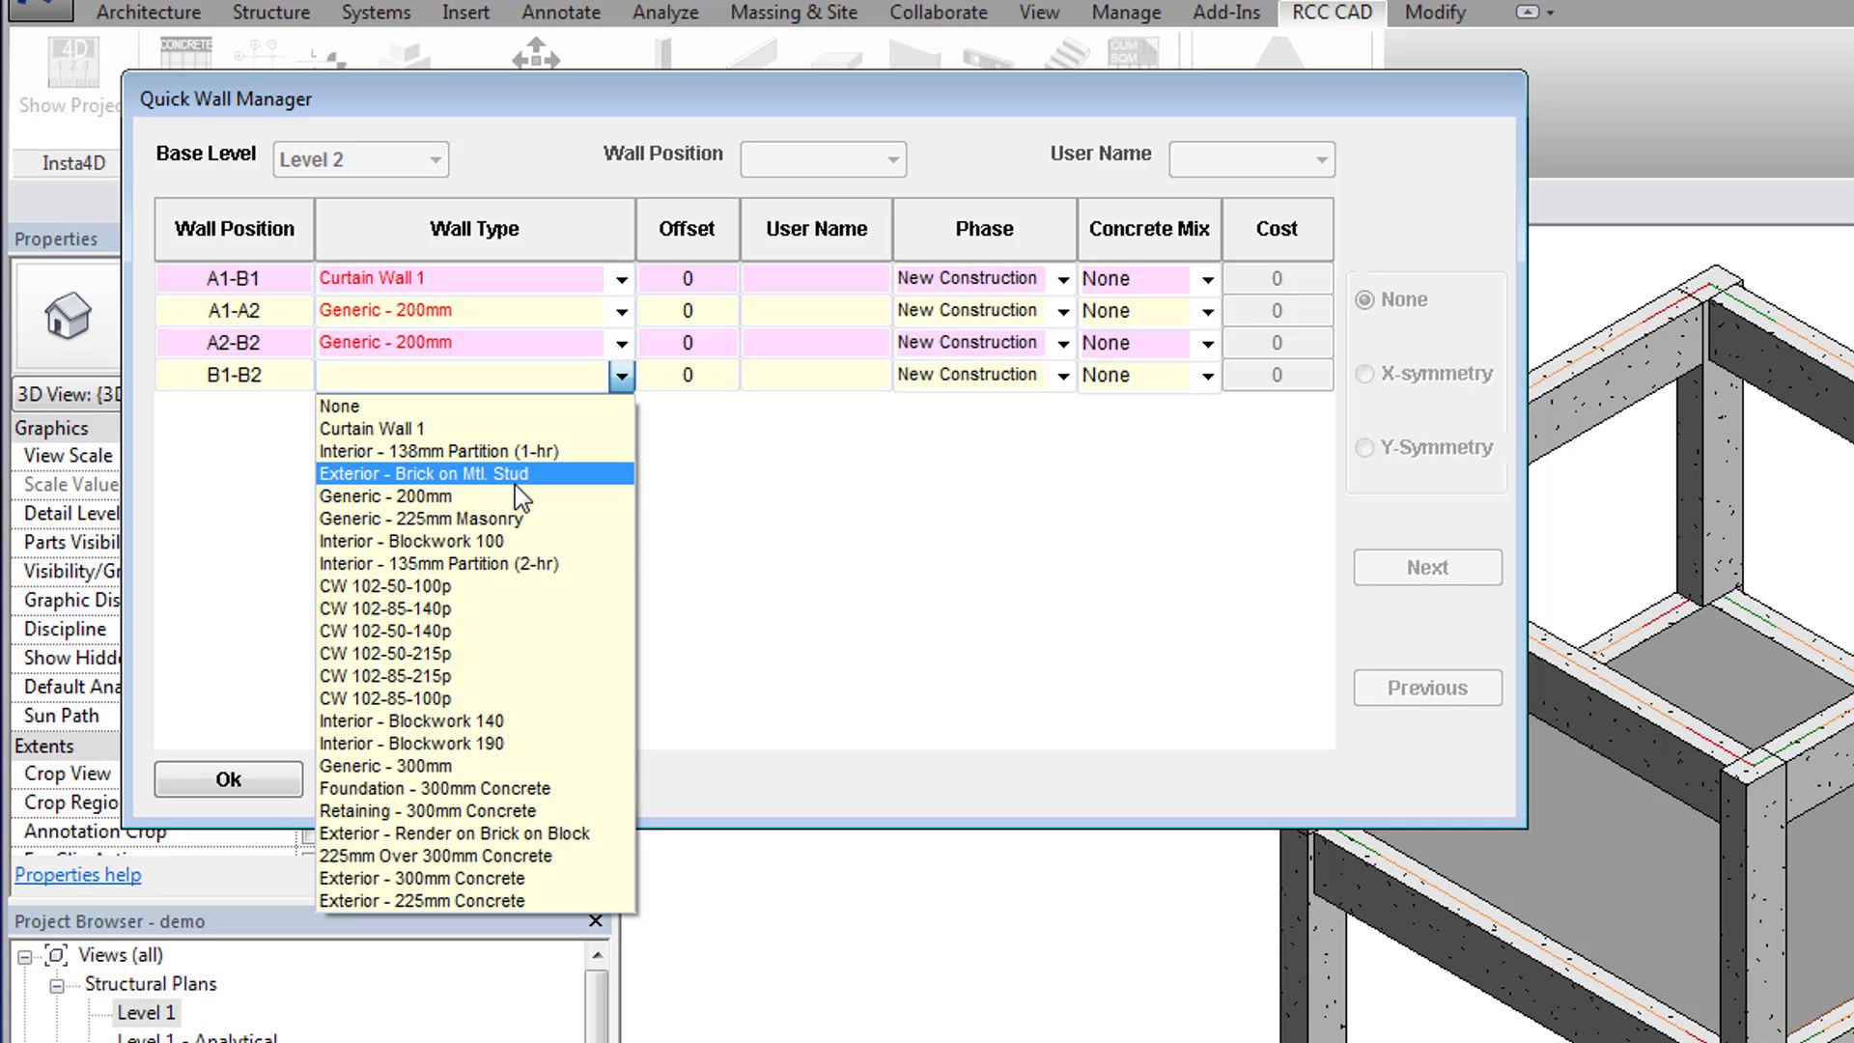
{"action": "left_click", "coordinate": [526, 495]}
{"action": "left_click", "coordinate": [242, 779]}
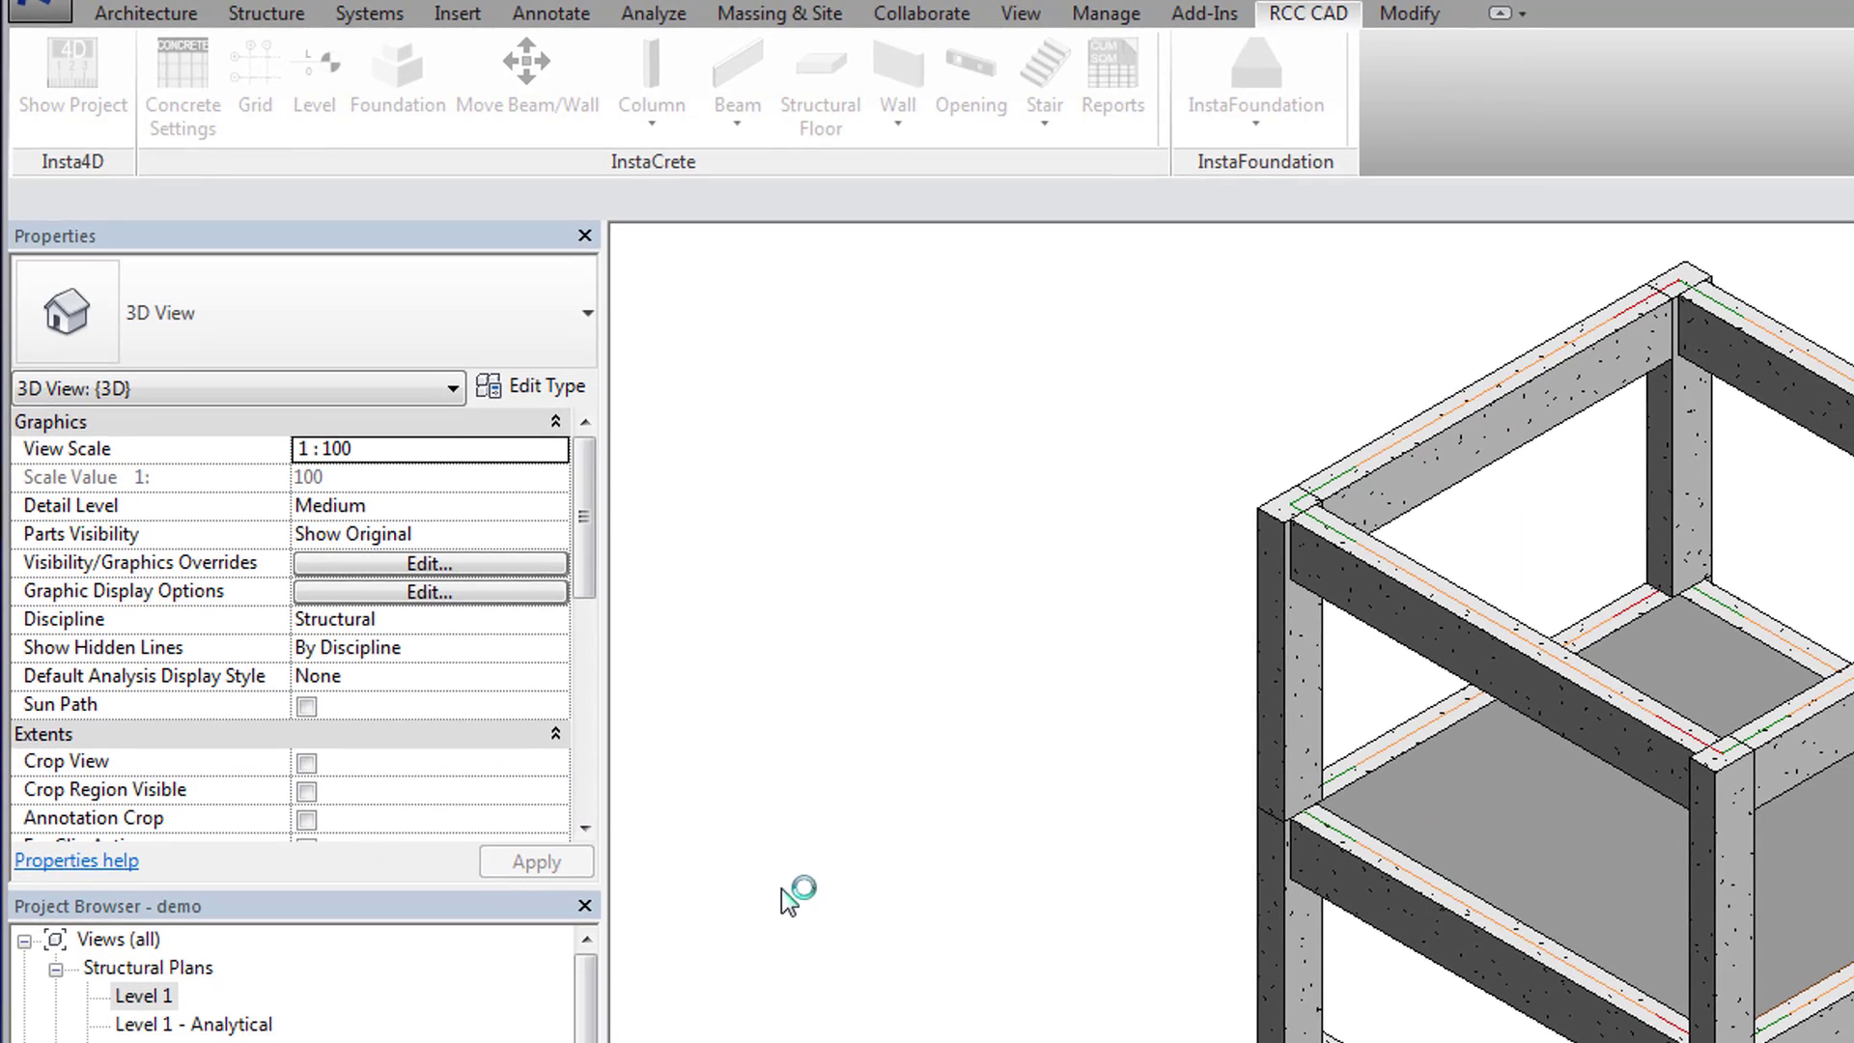